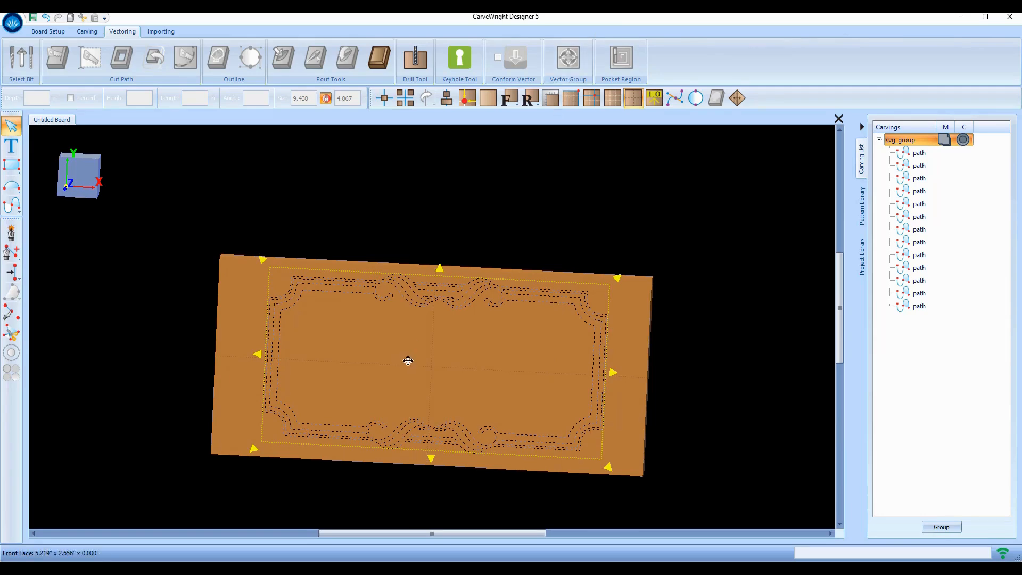
Turn the board to a straight front-on view and select all 13 frame paths
{"action": "scroll", "coordinate": [435, 383], "scroll_direction": "up", "scroll_amount": 1}
{"action": "scroll", "coordinate": [429, 384], "scroll_direction": "down", "scroll_amount": 3}
{"action": "scroll", "coordinate": [426, 384], "scroll_direction": "up", "scroll_amount": 3}
{"action": "middle_click_drag", "start_coordinate": [426, 407], "coordinate": [452, 381]}
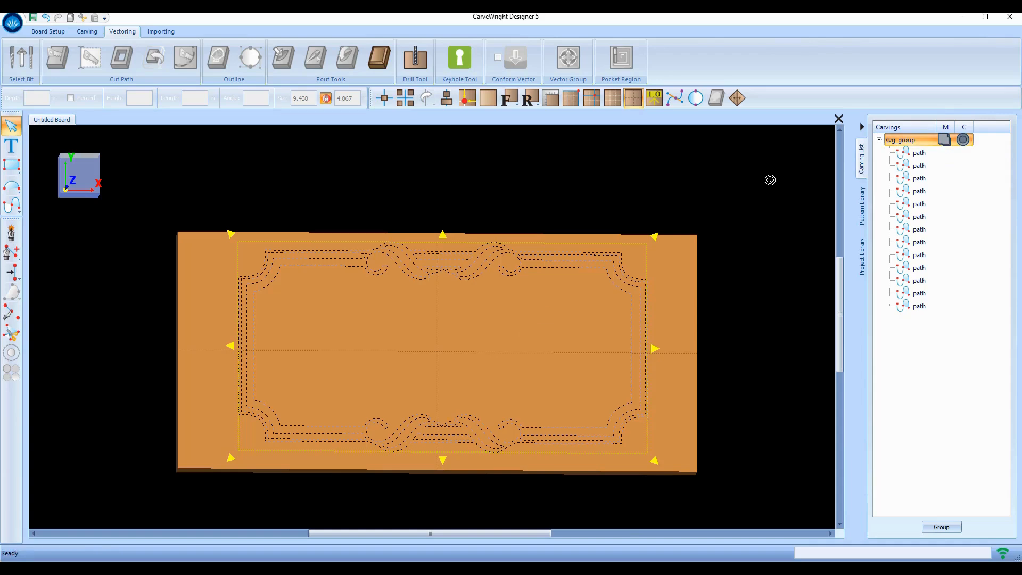
{"action": "key", "text": "ctrl+a"}
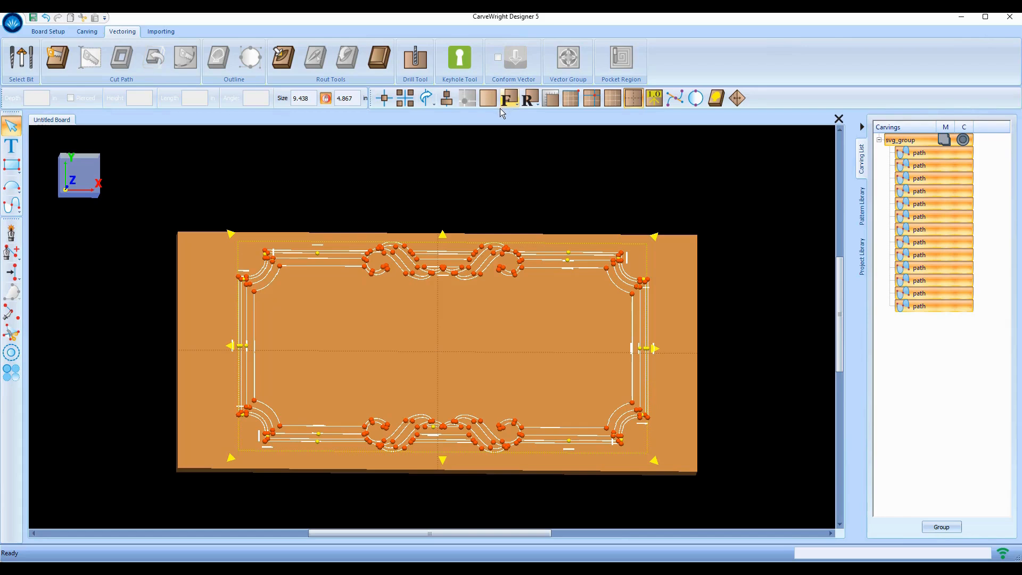
Centre the 13-path frame group horizontally and vertically on the board, then deselect it
{"action": "left_click", "coordinate": [446, 98]}
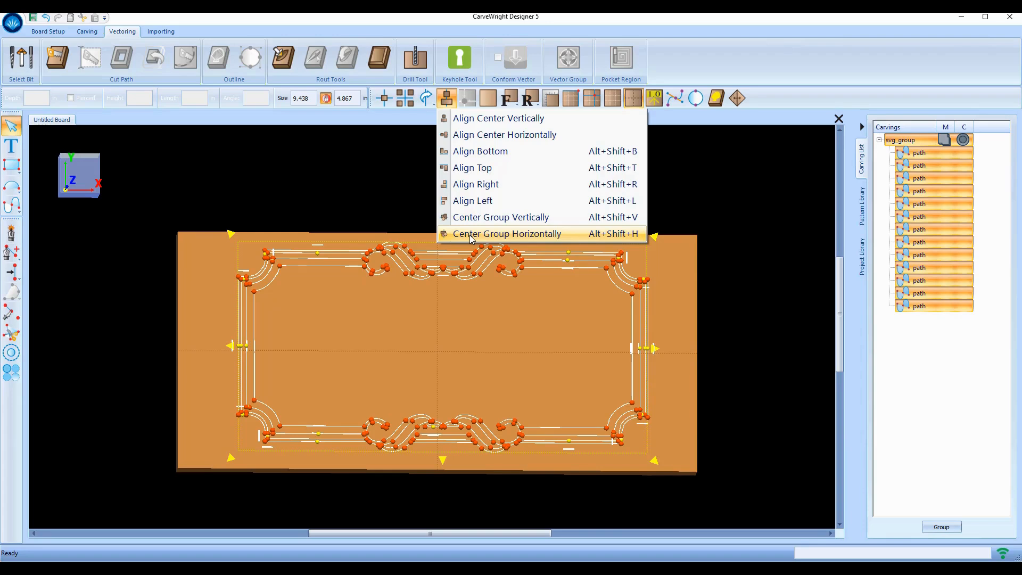
{"action": "left_click", "coordinate": [472, 234]}
{"action": "left_click", "coordinate": [446, 97]}
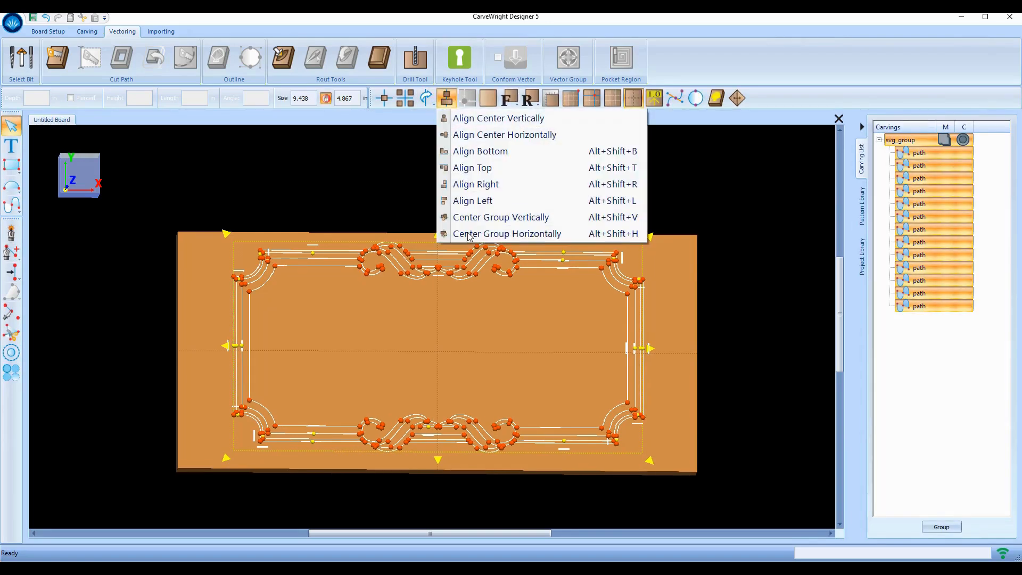
{"action": "left_click", "coordinate": [464, 218]}
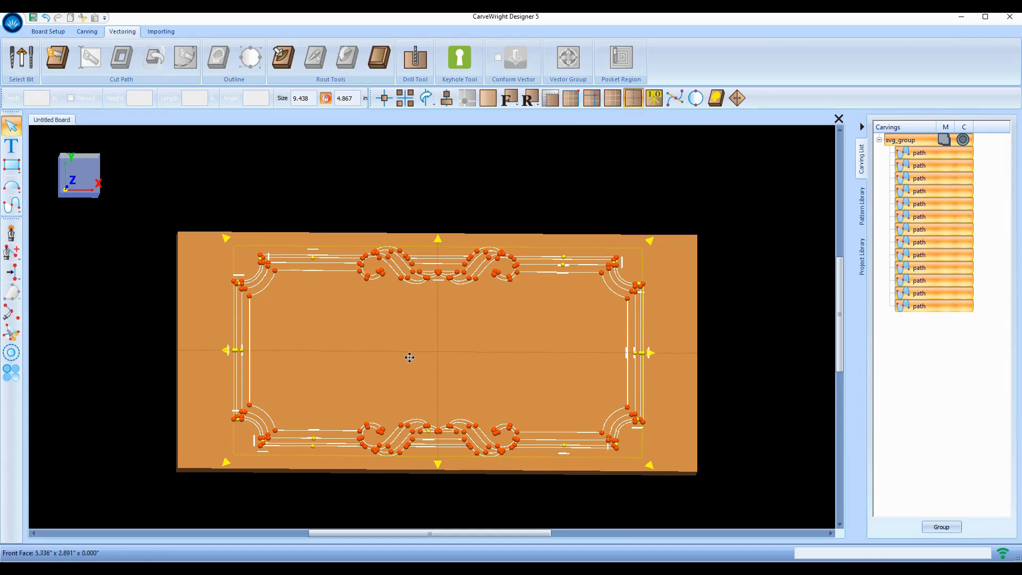
{"action": "left_click", "coordinate": [938, 365]}
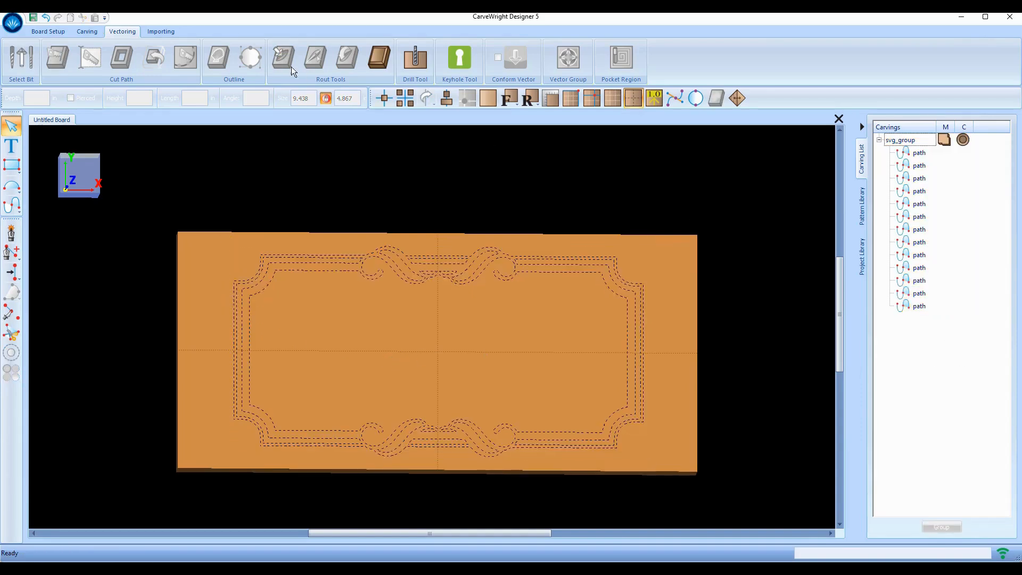
Place the text '1234' at the board's centre and set its font to Lucida Fax
{"action": "left_click", "coordinate": [15, 150]}
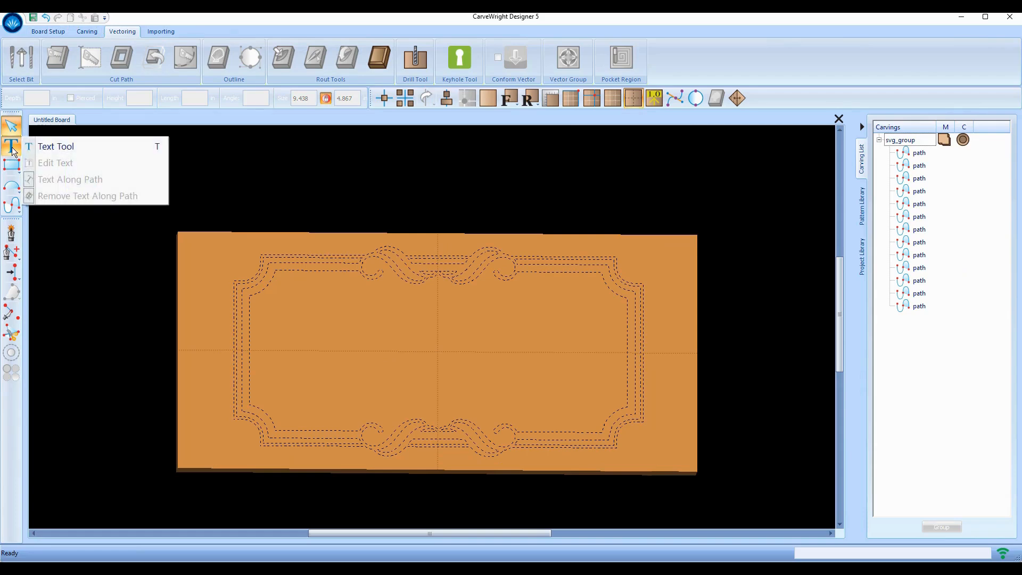
{"action": "left_click", "coordinate": [63, 149]}
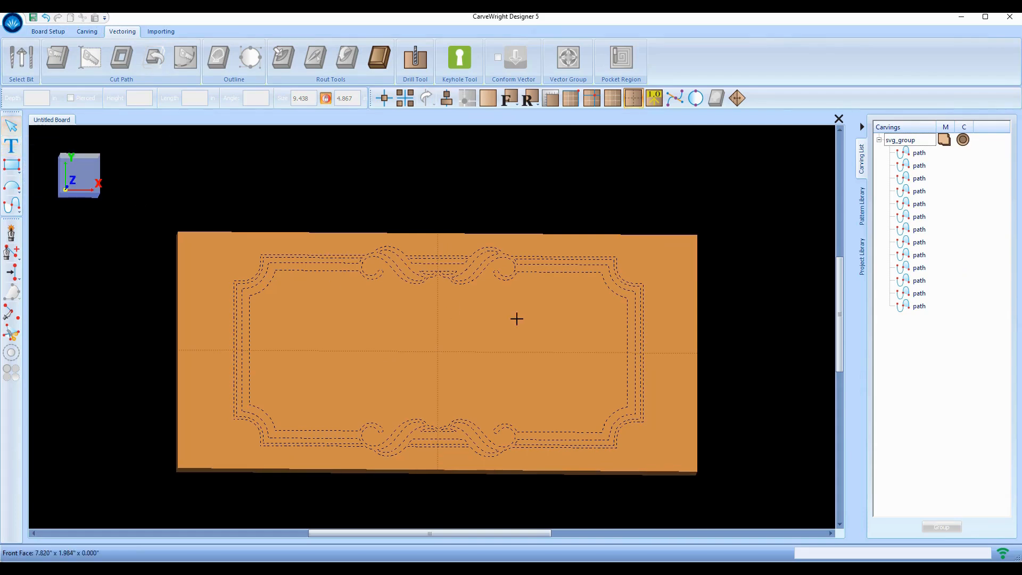
{"action": "left_click", "coordinate": [441, 349]}
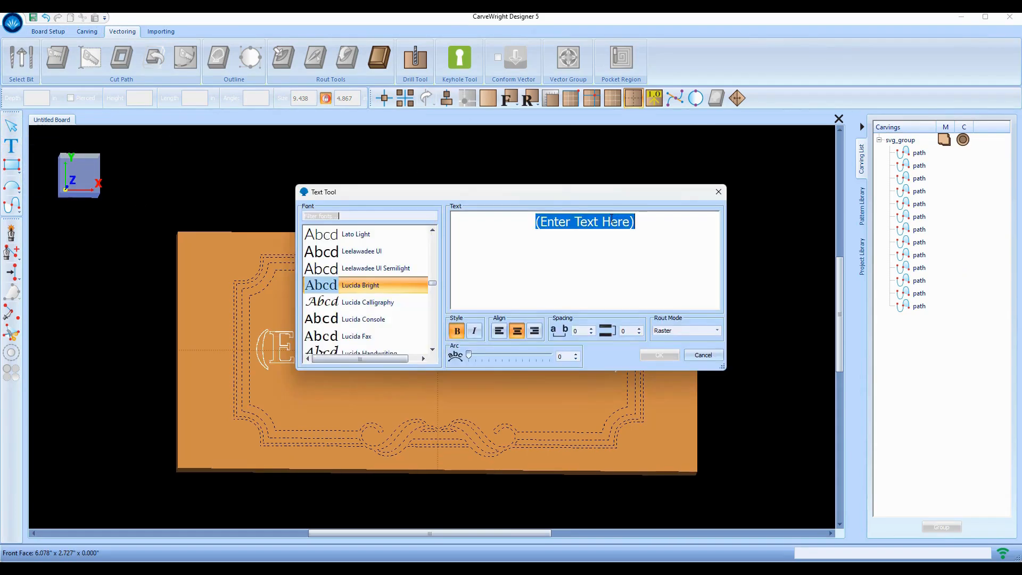
{"action": "type", "text": "1234"}
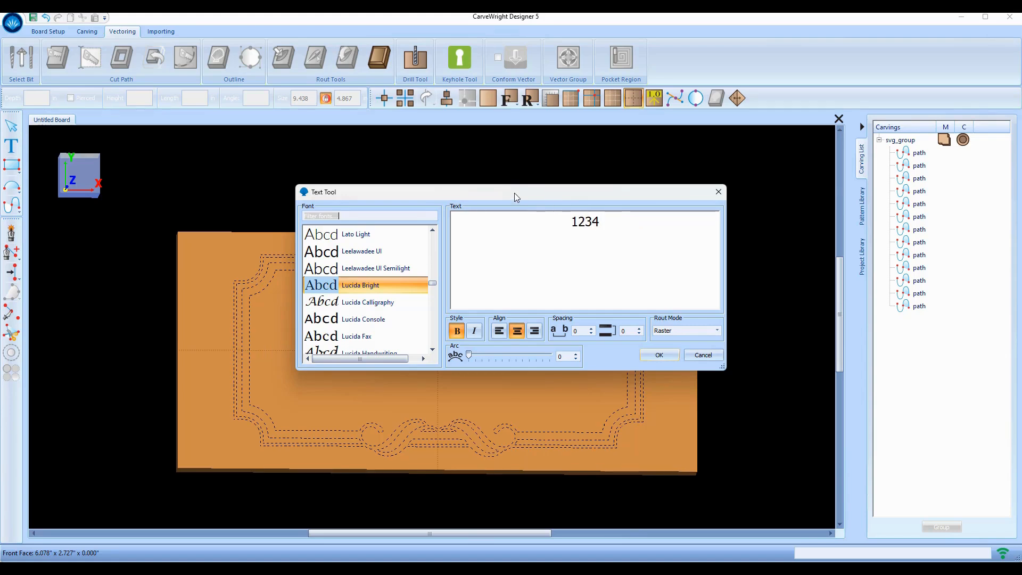
{"action": "left_click_drag", "start_coordinate": [514, 192], "coordinate": [729, 122]}
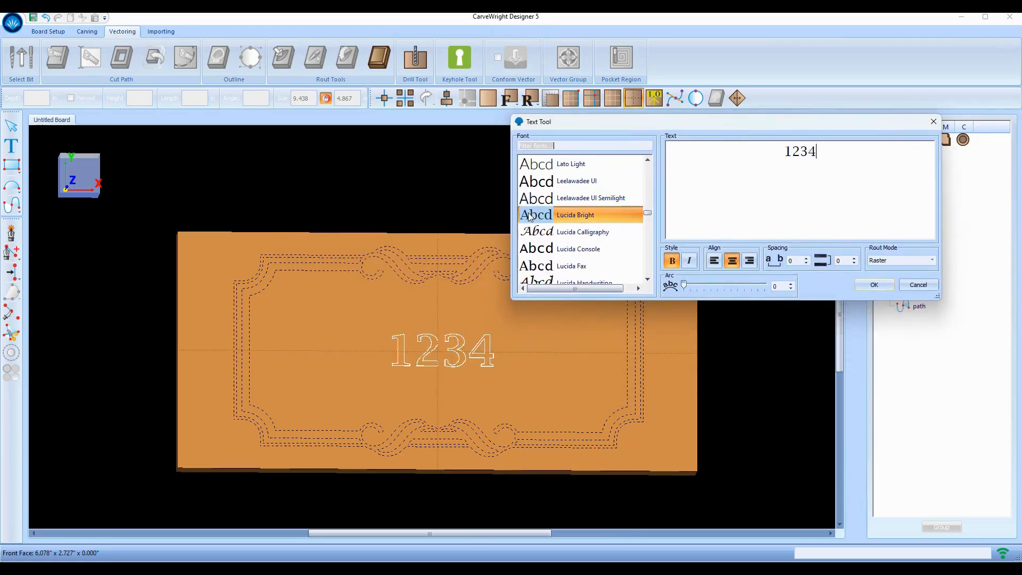
{"action": "left_click", "coordinate": [536, 265]}
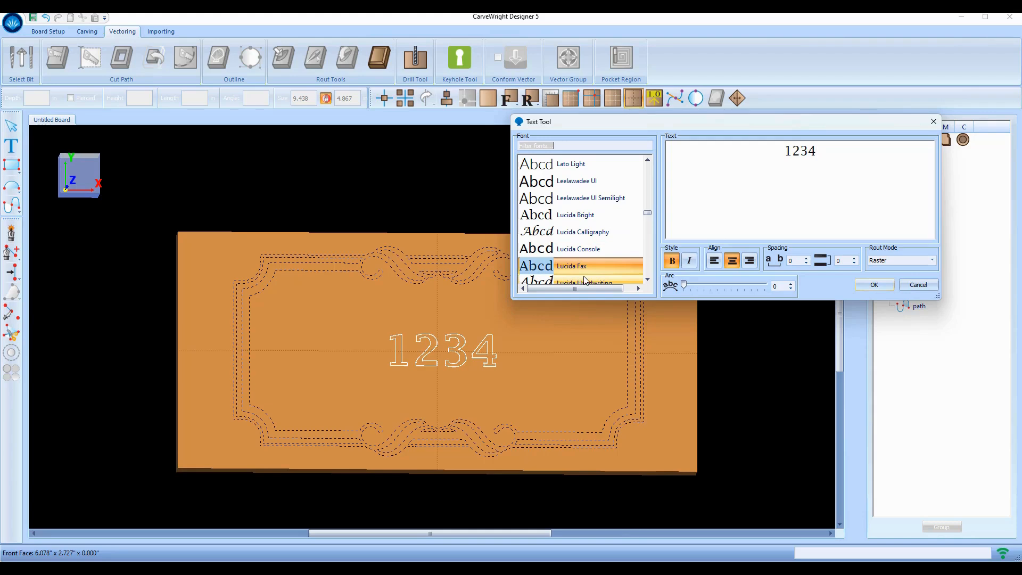
{"action": "scroll", "coordinate": [571, 279], "scroll_direction": "down", "scroll_amount": 2}
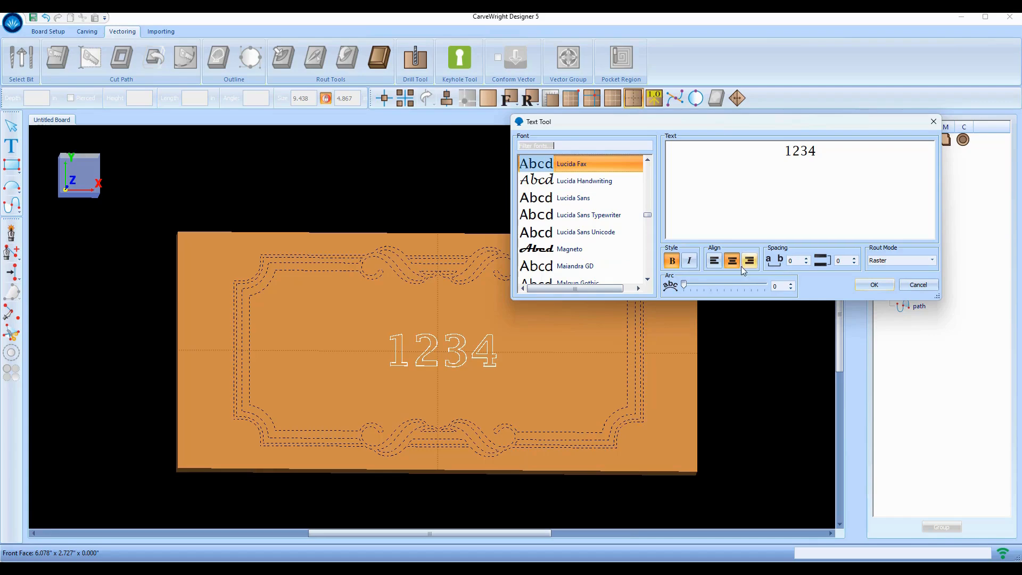
Add the 1234 text, enlarge it to about 7.758 by 2.359 and centre it on the board
{"action": "left_click", "coordinate": [883, 286]}
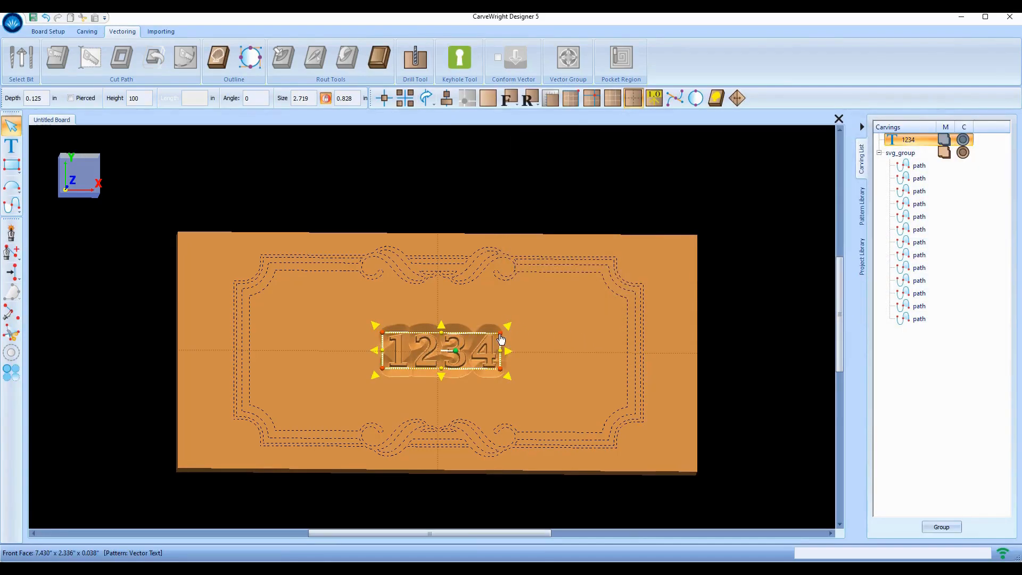
{"action": "left_click_drag", "start_coordinate": [580, 305], "coordinate": [719, 258]}
{"action": "left_click_drag", "start_coordinate": [499, 318], "coordinate": [394, 344]}
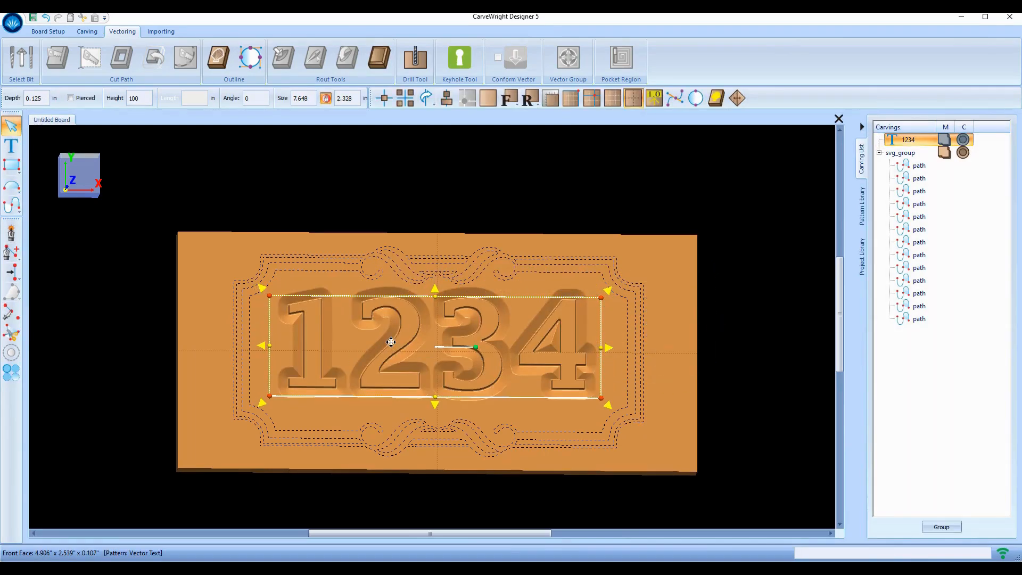
{"action": "left_click", "coordinate": [382, 99]}
{"action": "left_click", "coordinate": [398, 151]}
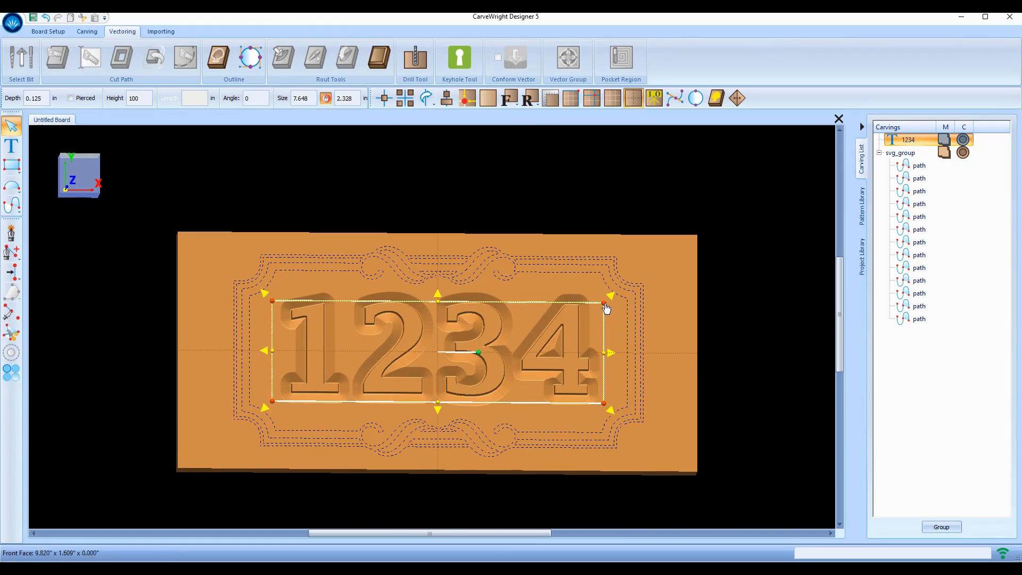
{"action": "left_click_drag", "start_coordinate": [605, 307], "coordinate": [608, 304]}
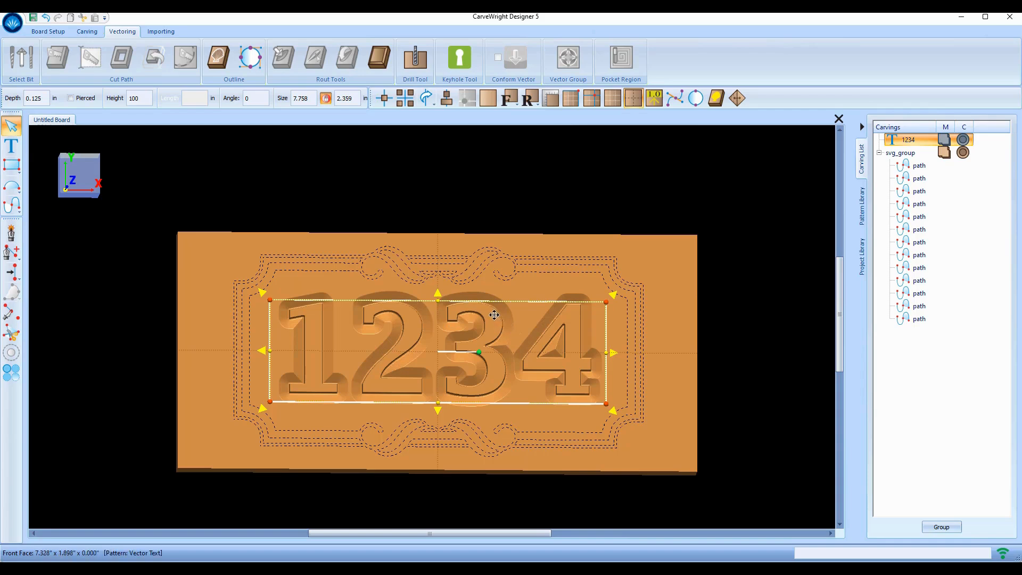
Convert the 1234 text into editable vector outlines
{"action": "left_click", "coordinate": [250, 56]}
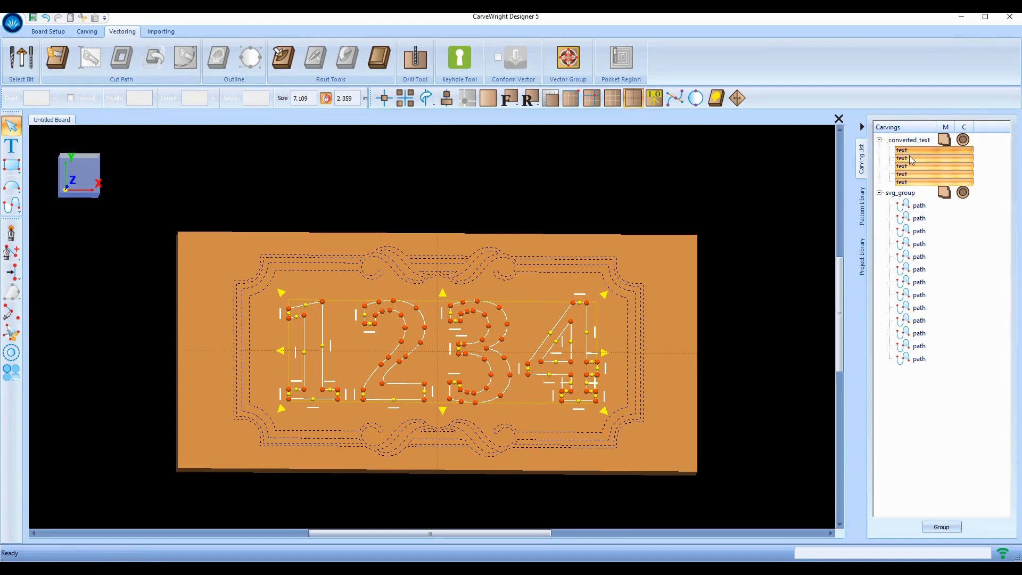
{"action": "scroll", "coordinate": [322, 360], "scroll_direction": "up", "scroll_amount": 3}
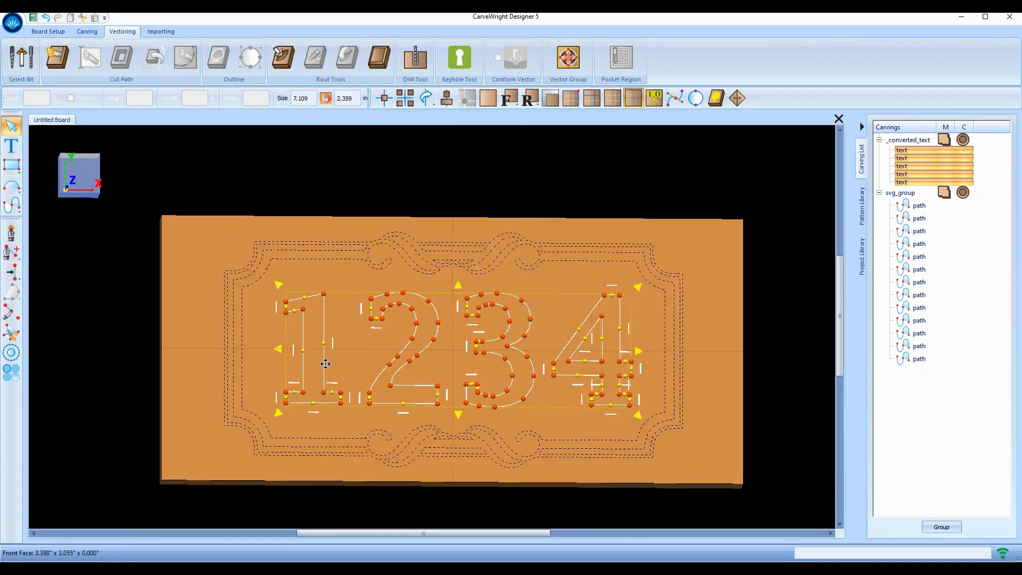
{"action": "scroll", "coordinate": [491, 380], "scroll_direction": "up", "scroll_amount": 2}
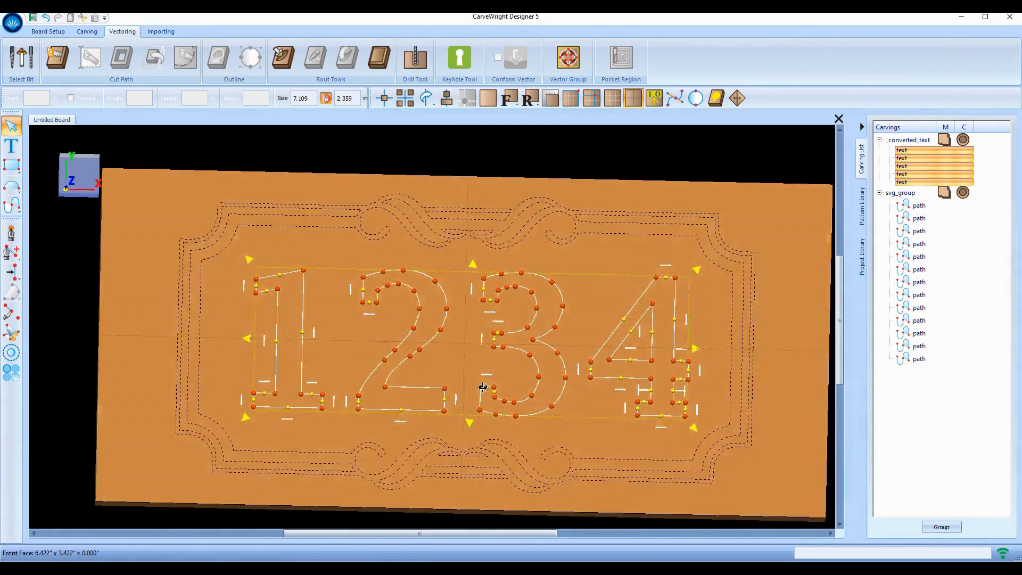
Move the five digit outlines into svg_group and select them with all frame paths
{"action": "left_click", "coordinate": [906, 205]}
{"action": "left_click", "coordinate": [904, 150]}
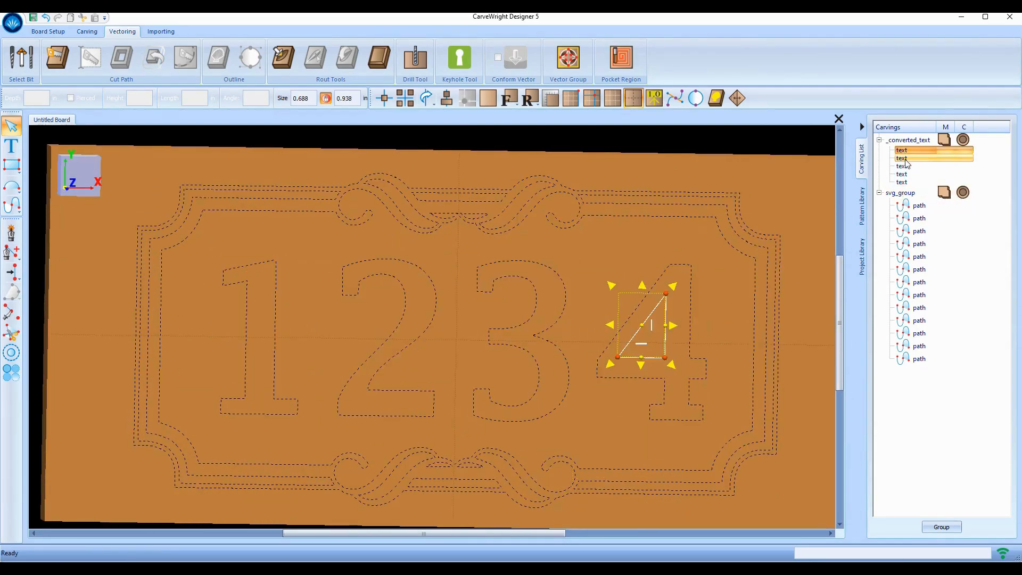
{"action": "left_click", "coordinate": [907, 182], "text": "shift"}
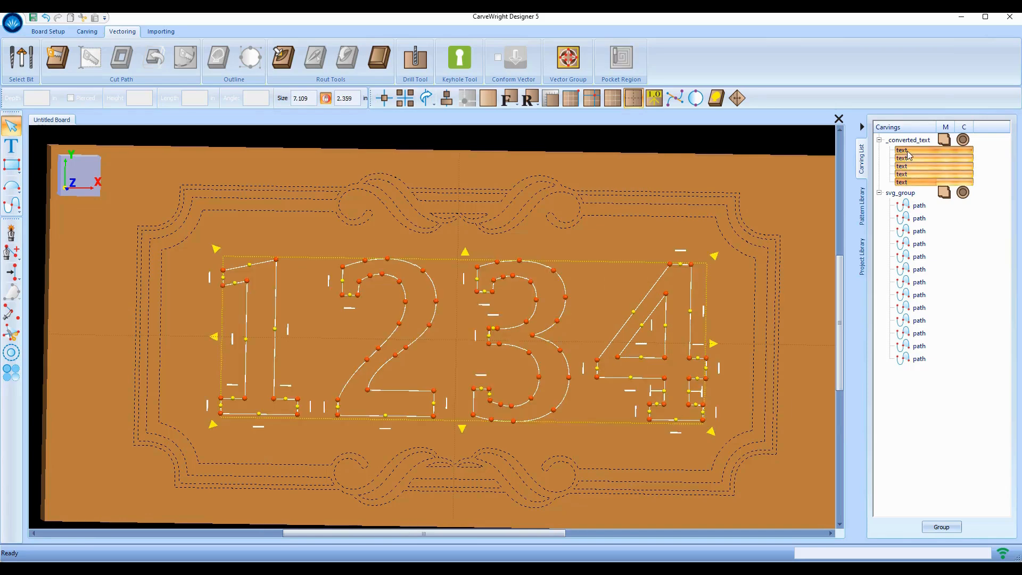
{"action": "left_click_drag", "start_coordinate": [908, 151], "coordinate": [914, 196]}
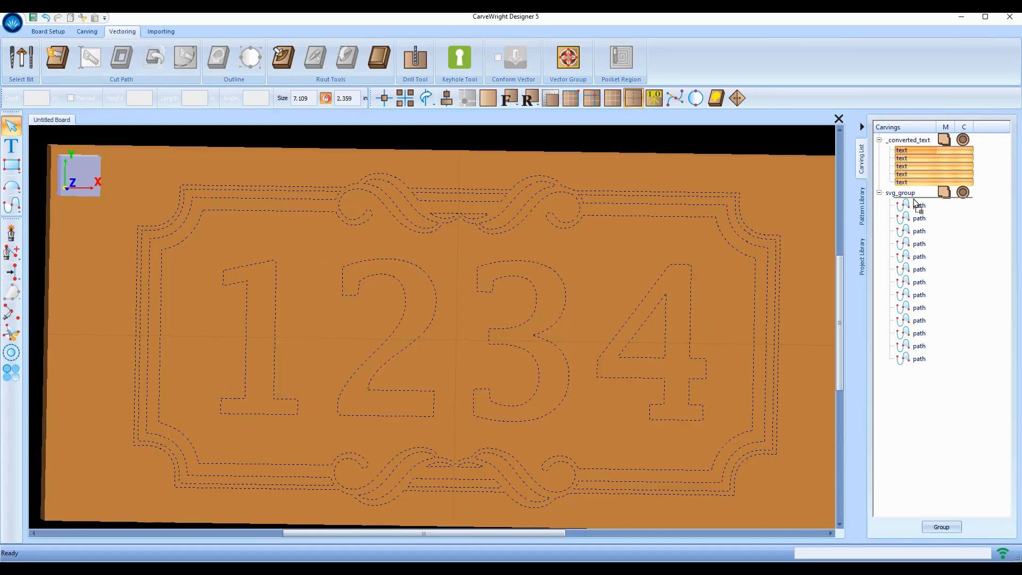
{"action": "left_click", "coordinate": [904, 164]}
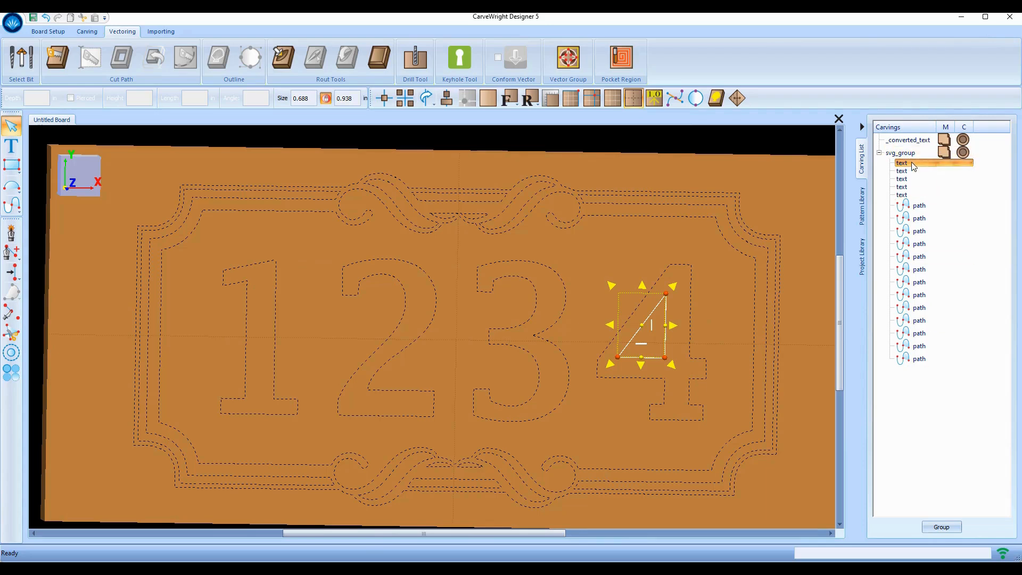
{"action": "left_click", "coordinate": [911, 360], "text": "shift"}
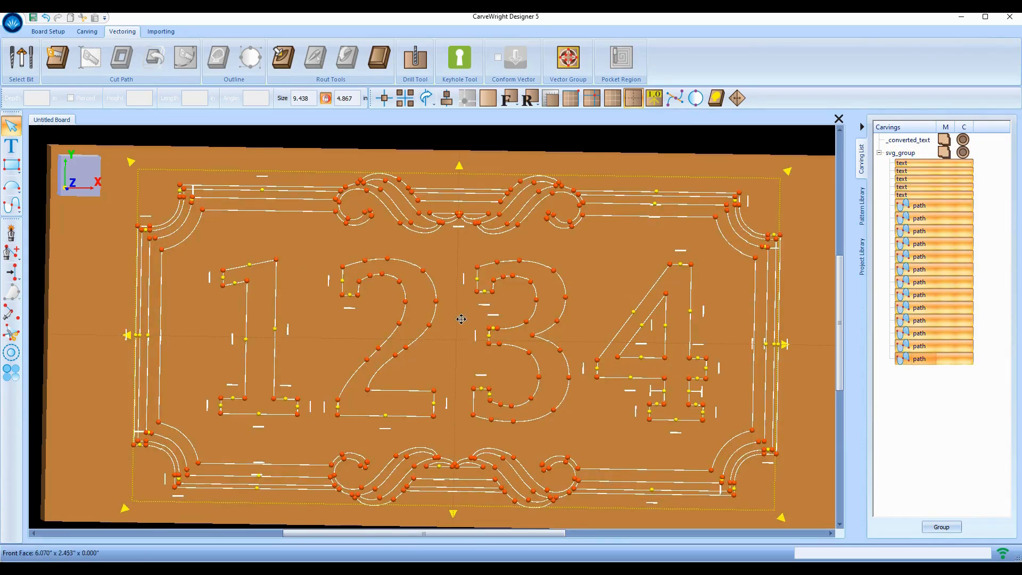
Make a vector group pocketing the digits' surround and frame ring in Alternate pattern, 0.2 deep
{"action": "left_click", "coordinate": [569, 59]}
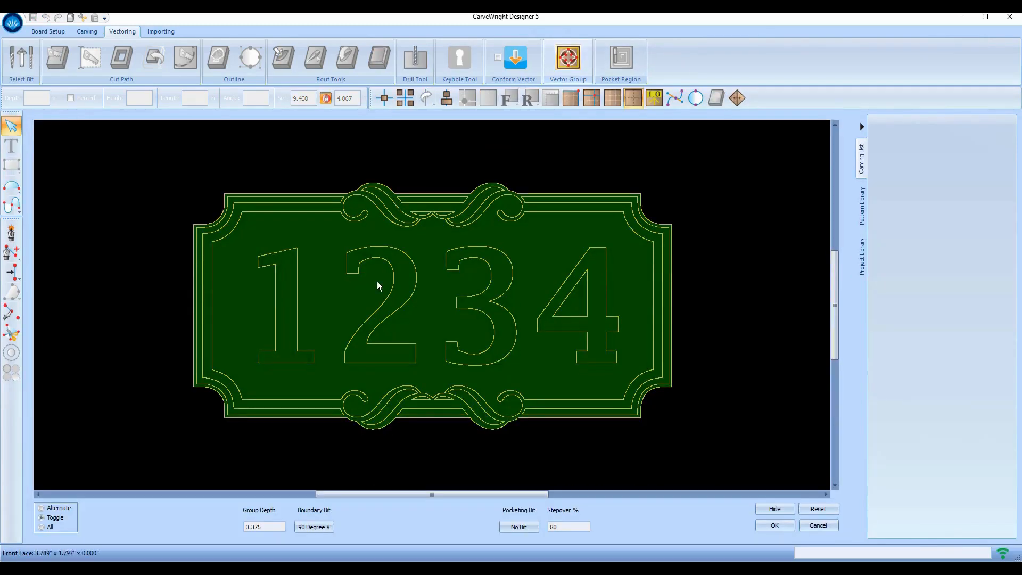
{"action": "scroll", "coordinate": [394, 353], "scroll_direction": "down", "scroll_amount": 1}
{"action": "scroll", "coordinate": [313, 353], "scroll_direction": "up", "scroll_amount": 1}
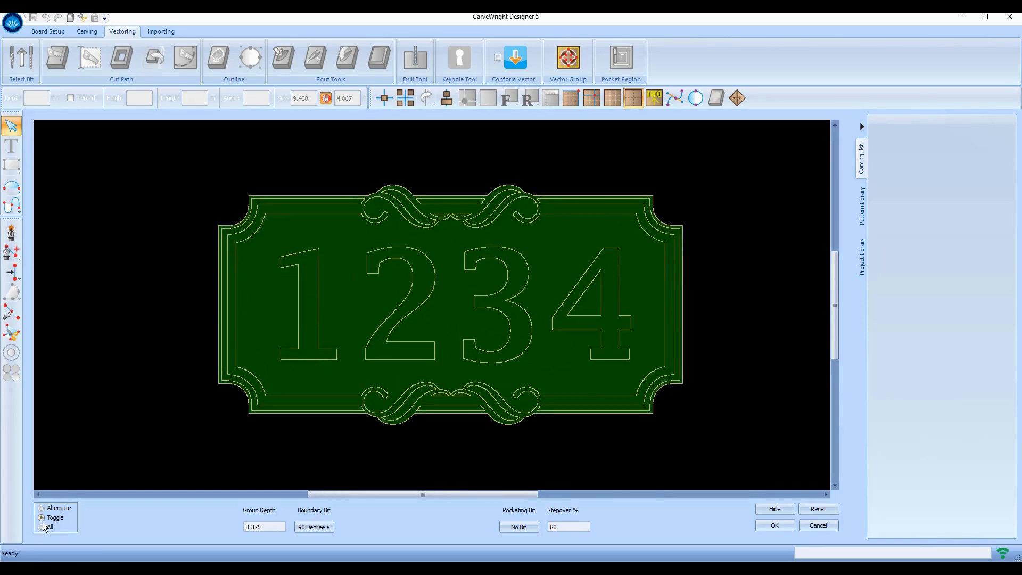
{"action": "left_click", "coordinate": [360, 301]}
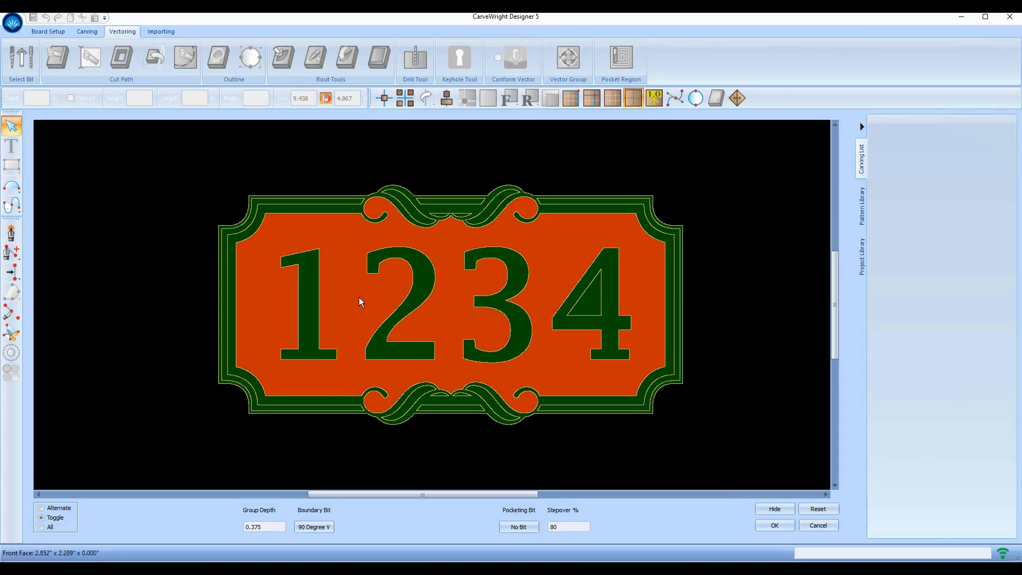
{"action": "left_click", "coordinate": [42, 508]}
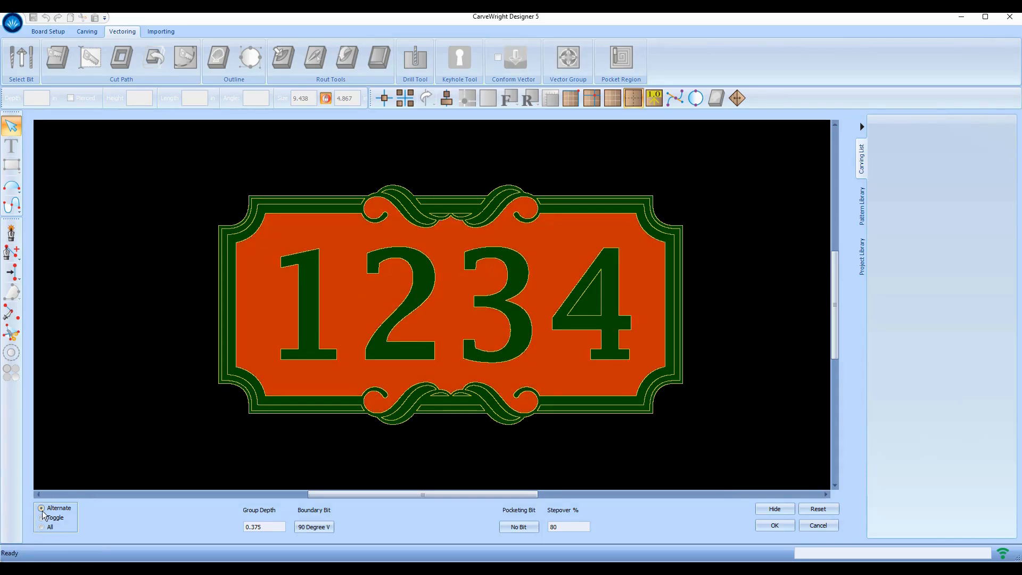
{"action": "left_click", "coordinate": [349, 315]}
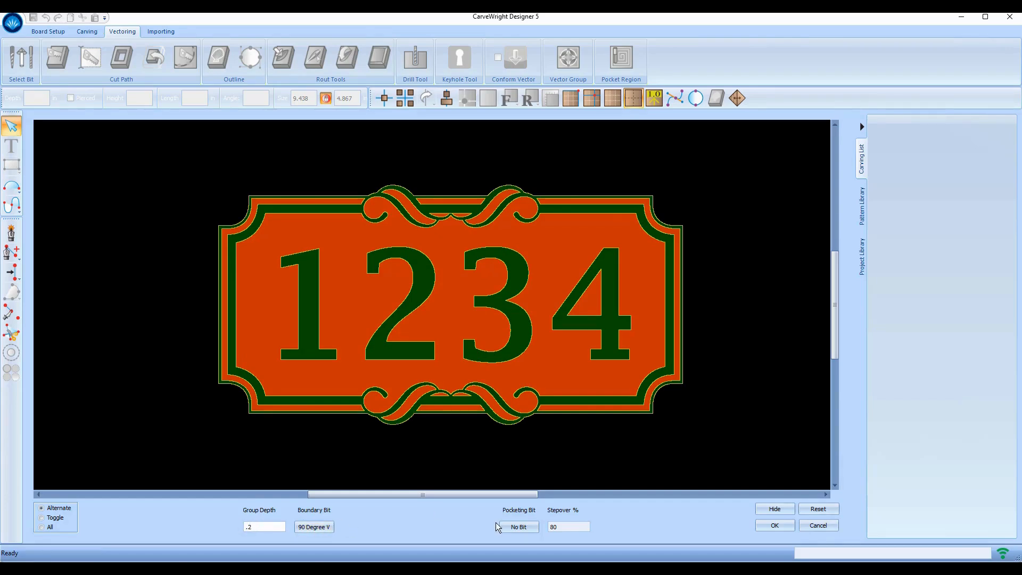
Set the vector group's pocketing bit to the 3/16" Cutting endmill
{"action": "left_click", "coordinate": [529, 527]}
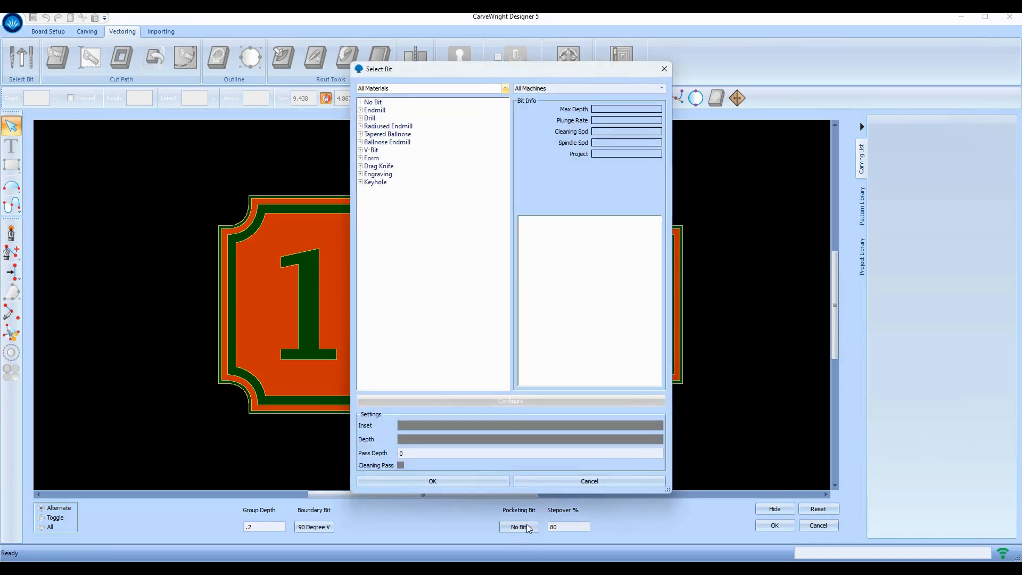
{"action": "left_click", "coordinate": [360, 110]}
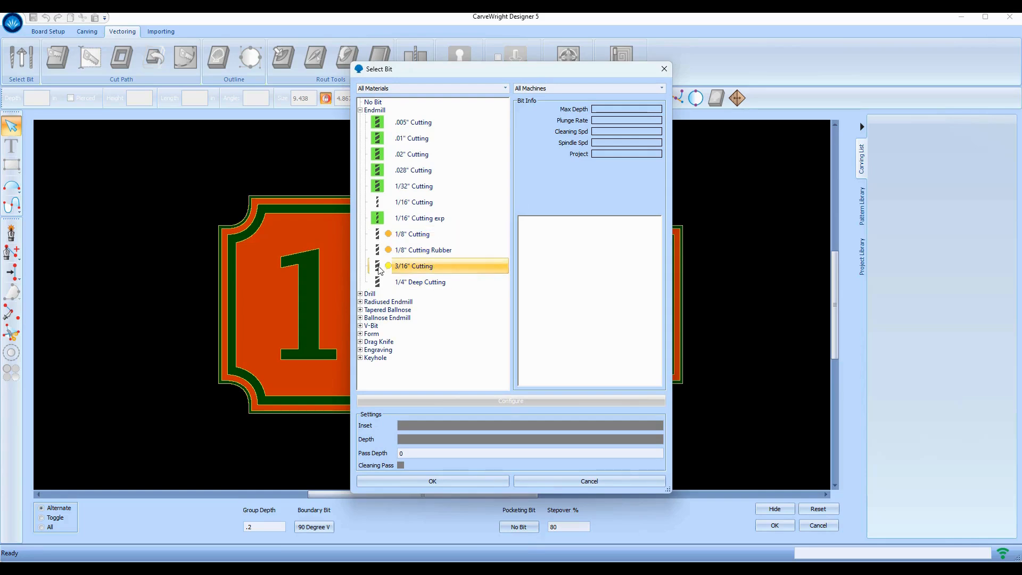
{"action": "left_click", "coordinate": [379, 234]}
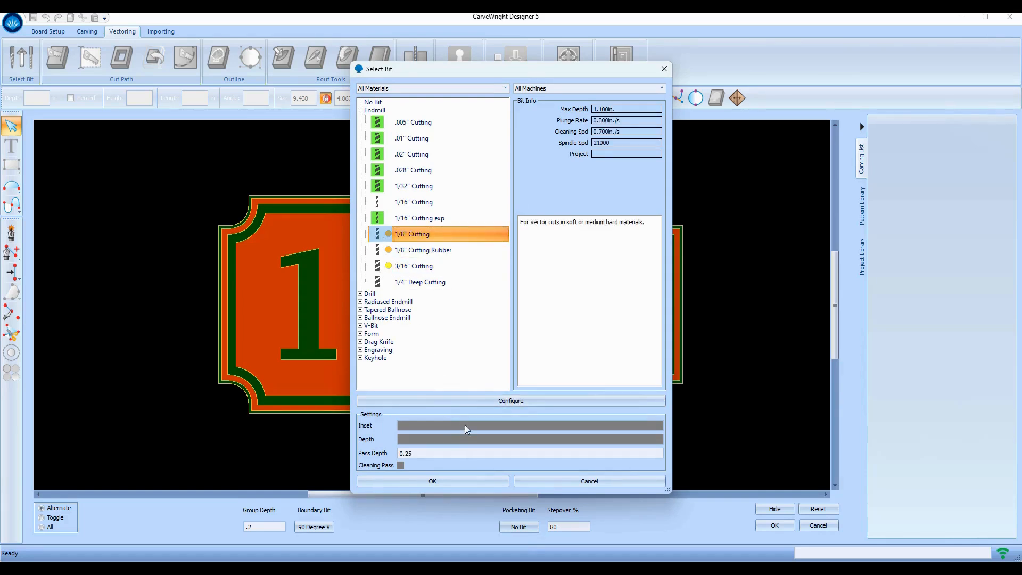
{"action": "left_click", "coordinate": [421, 266]}
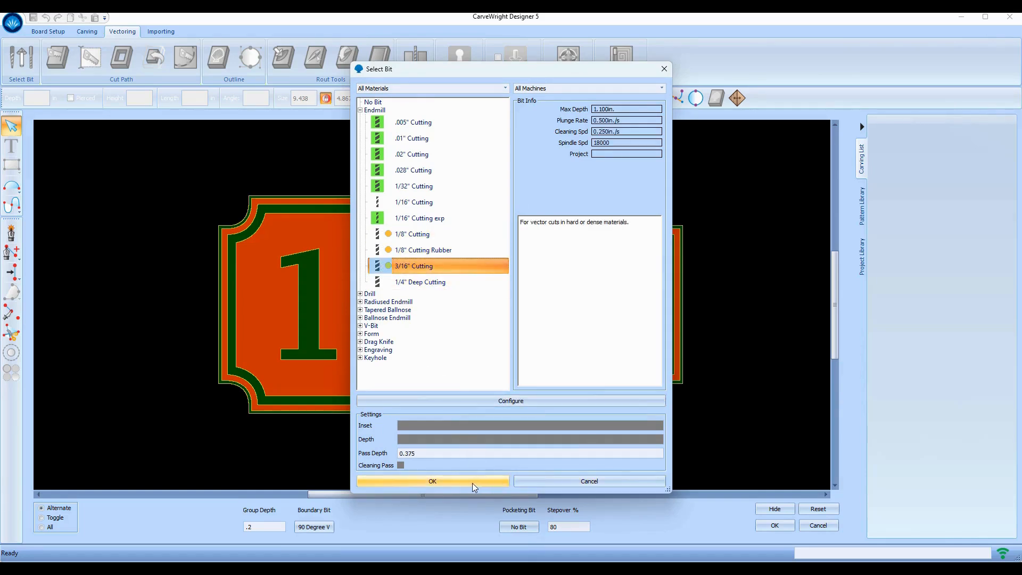
{"action": "left_click", "coordinate": [439, 480]}
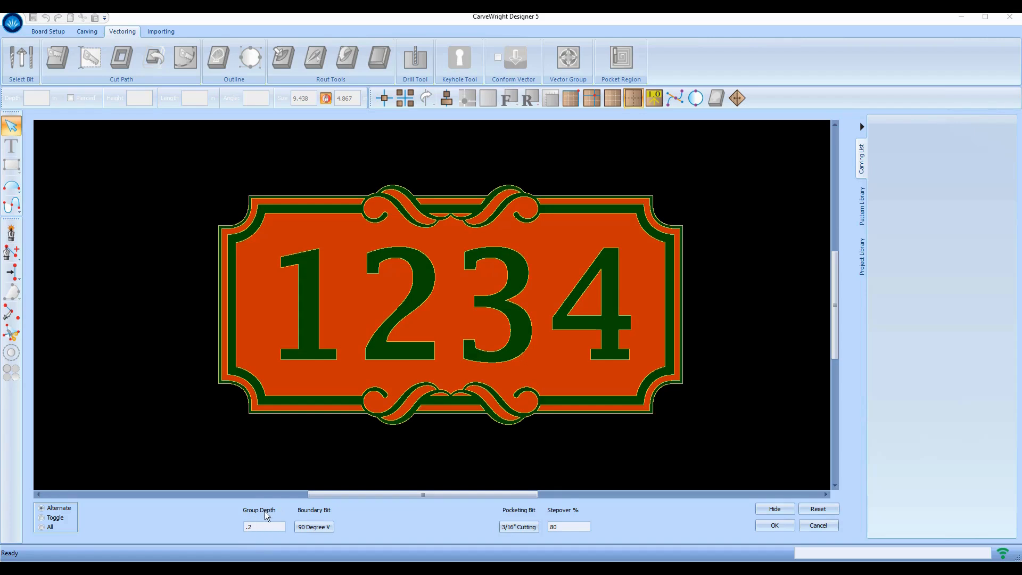
Apply the vector group, orbit to inspect the carved relief, then select VectorGroup in the Carvings list
{"action": "left_click", "coordinate": [774, 526]}
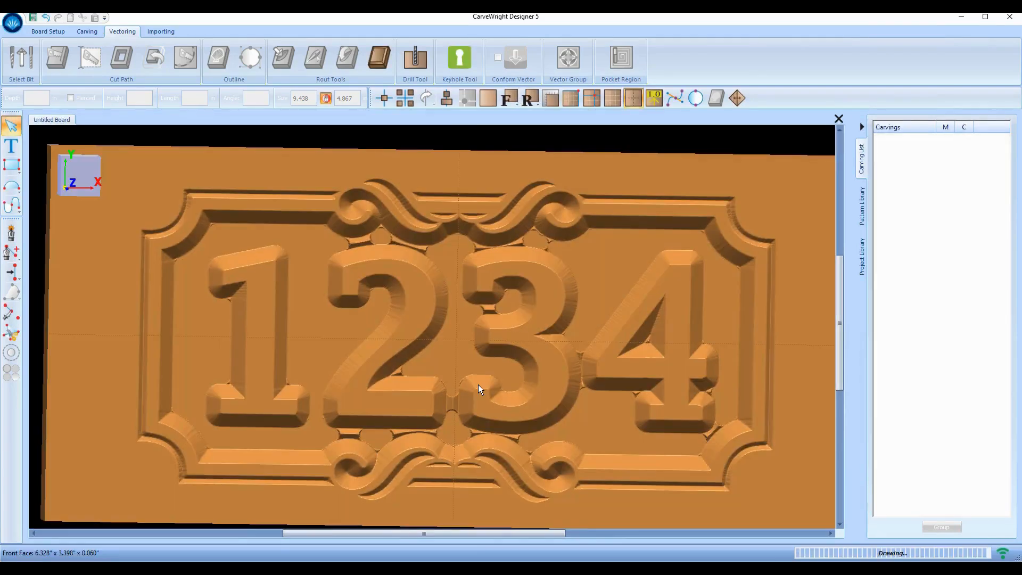
{"action": "scroll", "coordinate": [367, 398], "scroll_direction": "down", "scroll_amount": 5}
{"action": "scroll", "coordinate": [367, 398], "scroll_direction": "up", "scroll_amount": 3}
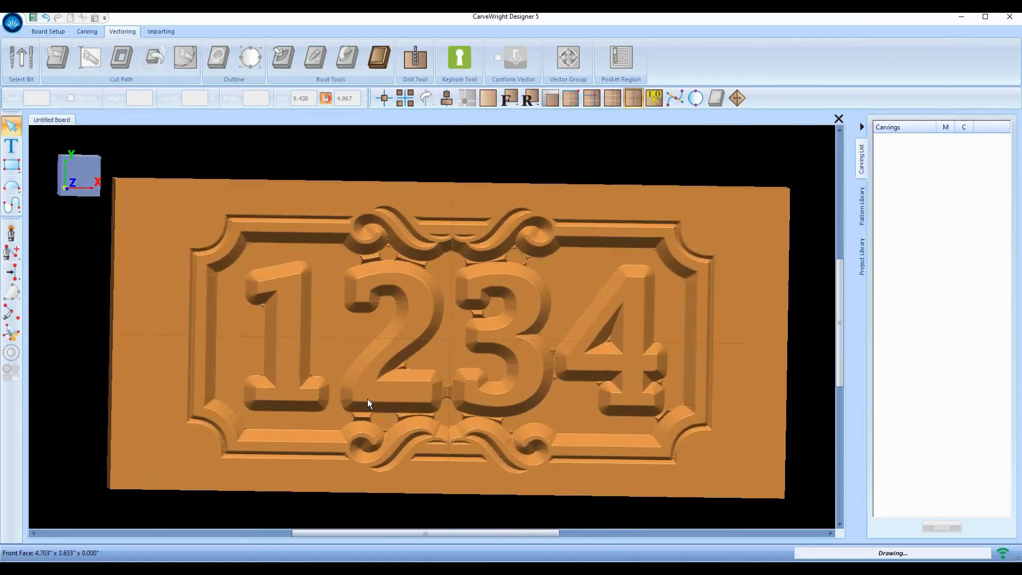
{"action": "scroll", "coordinate": [346, 349], "scroll_direction": "up", "scroll_amount": 2}
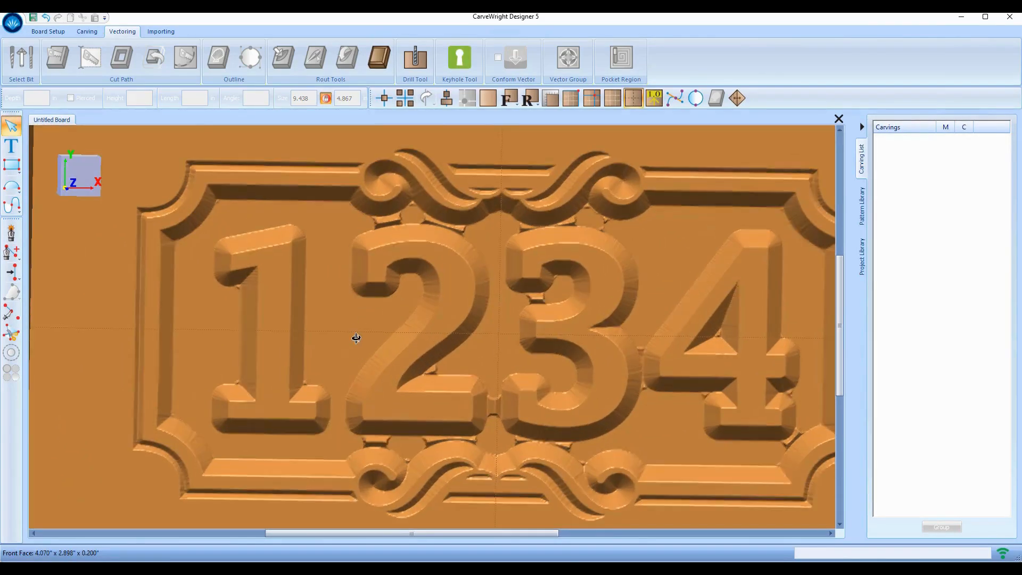
{"action": "mouse_move", "coordinate": [349, 346]}
{"action": "left_mouse_down"}
{"action": "mouse_move", "coordinate": [419, 365]}
{"action": "mouse_move", "coordinate": [329, 344]}
{"action": "left_mouse_up"}
{"action": "scroll", "coordinate": [419, 264], "scroll_direction": "down", "scroll_amount": 1}
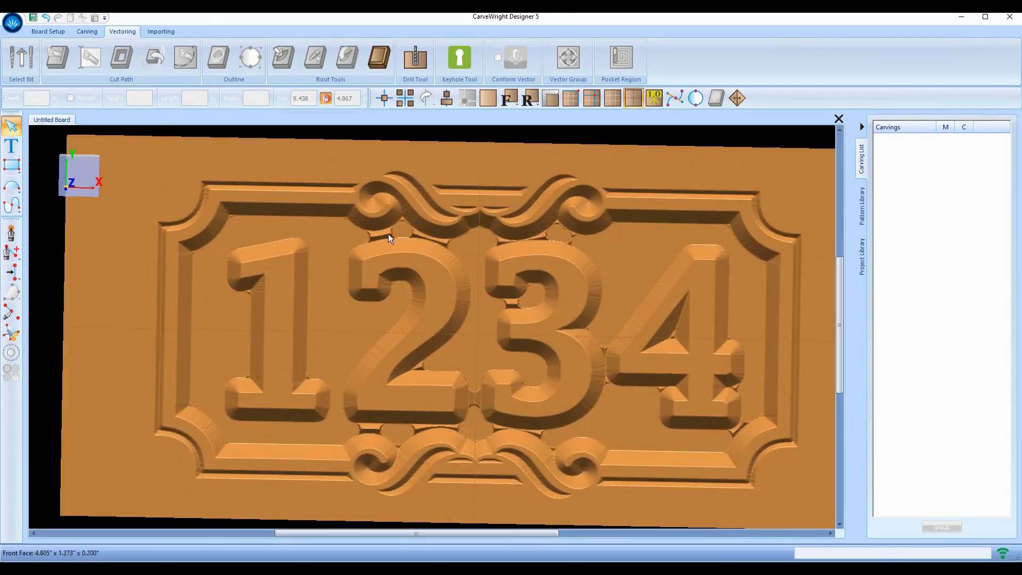
{"action": "scroll", "coordinate": [382, 266], "scroll_direction": "down", "scroll_amount": 3}
{"action": "scroll", "coordinate": [383, 267], "scroll_direction": "up", "scroll_amount": 3}
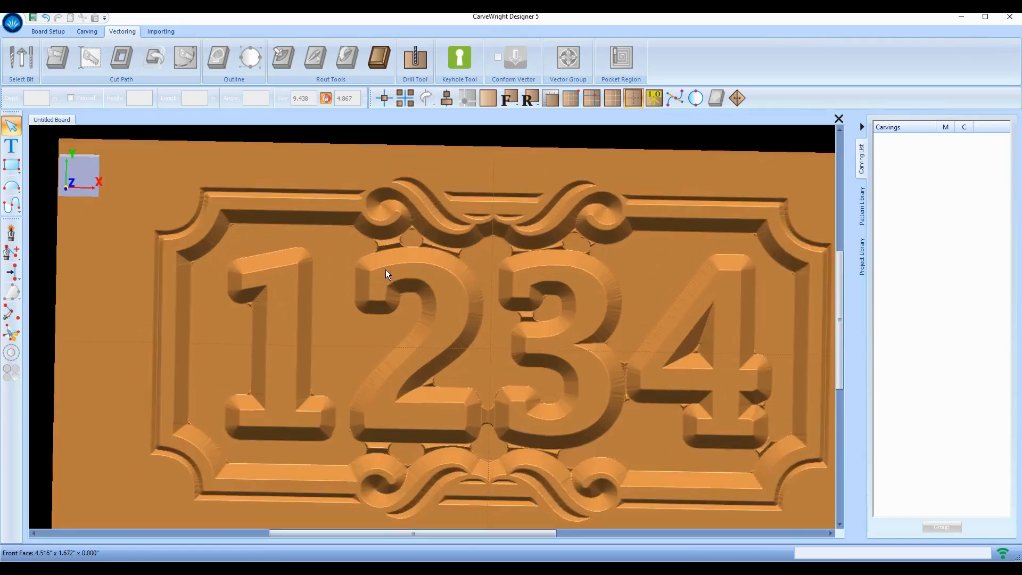
{"action": "middle_click_drag", "start_coordinate": [385, 270], "coordinate": [391, 241]}
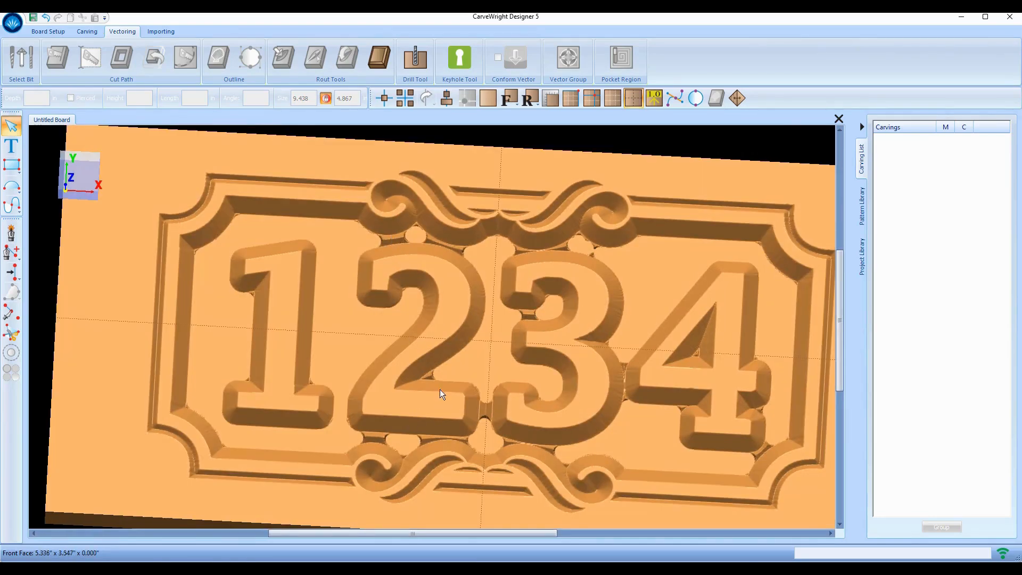
{"action": "middle_click_drag", "start_coordinate": [440, 389], "coordinate": [441, 327]}
{"action": "left_click", "coordinate": [898, 166]}
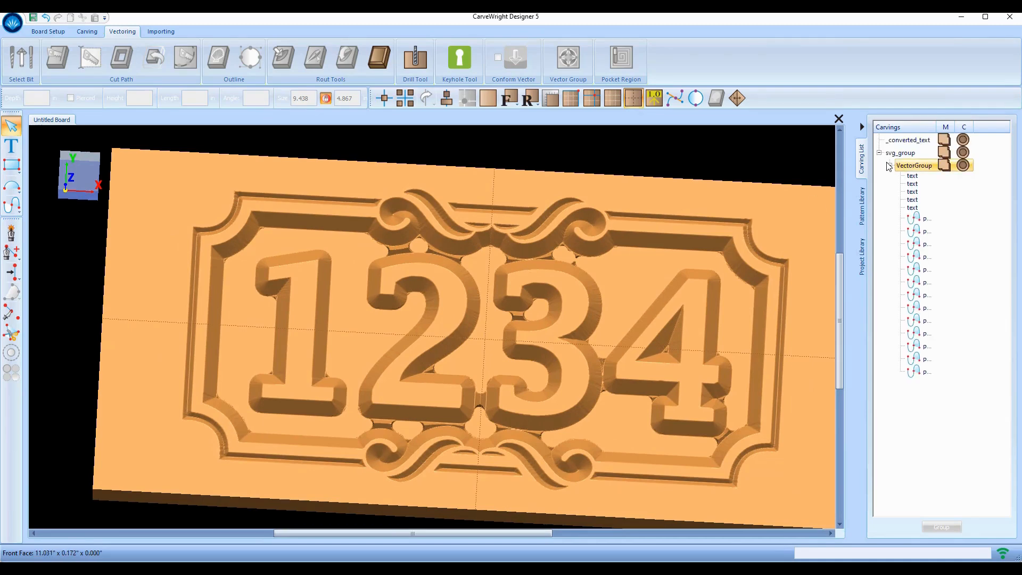
{"action": "left_click", "coordinate": [920, 167]}
Change the vector group's boundary bit to 60 Degree V
{"action": "double_click", "coordinate": [921, 166]}
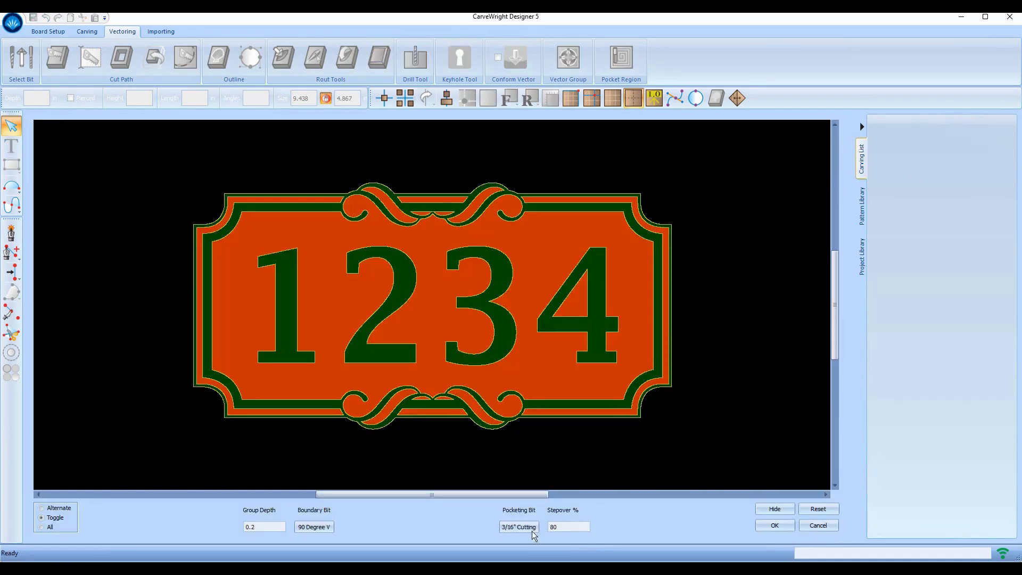
{"action": "left_click", "coordinate": [319, 526]}
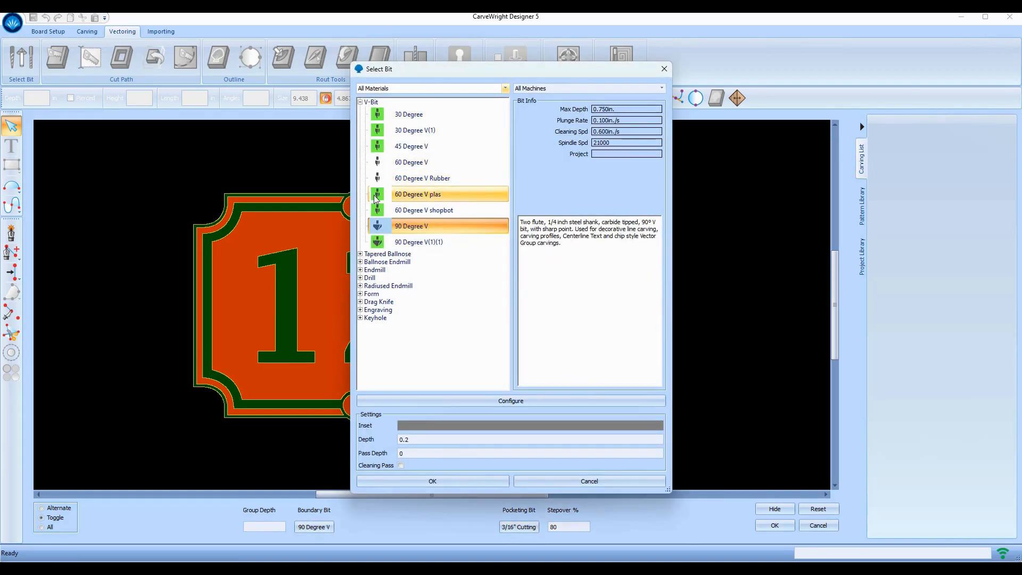
{"action": "left_click", "coordinate": [376, 165]}
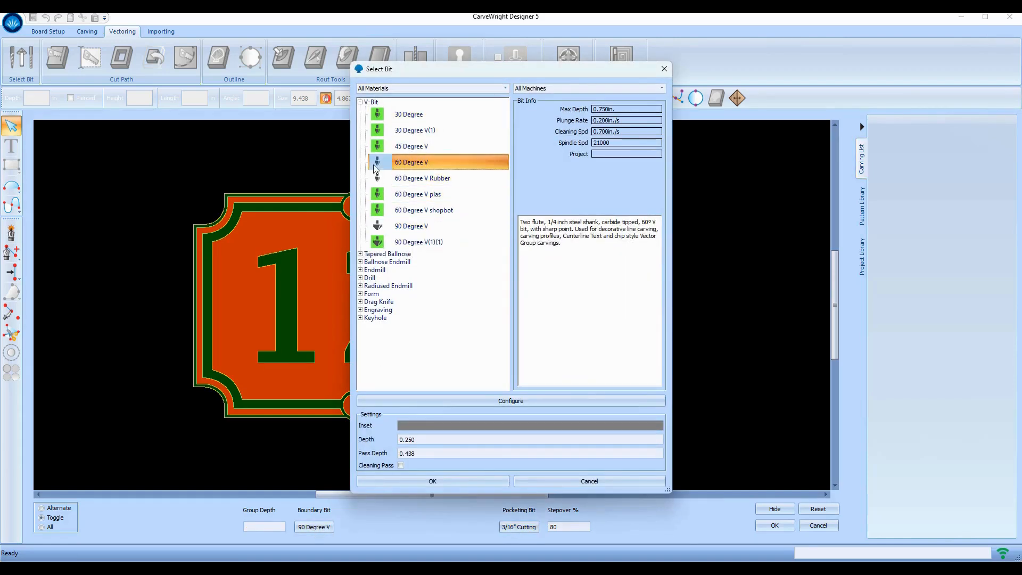
{"action": "left_click", "coordinate": [446, 481]}
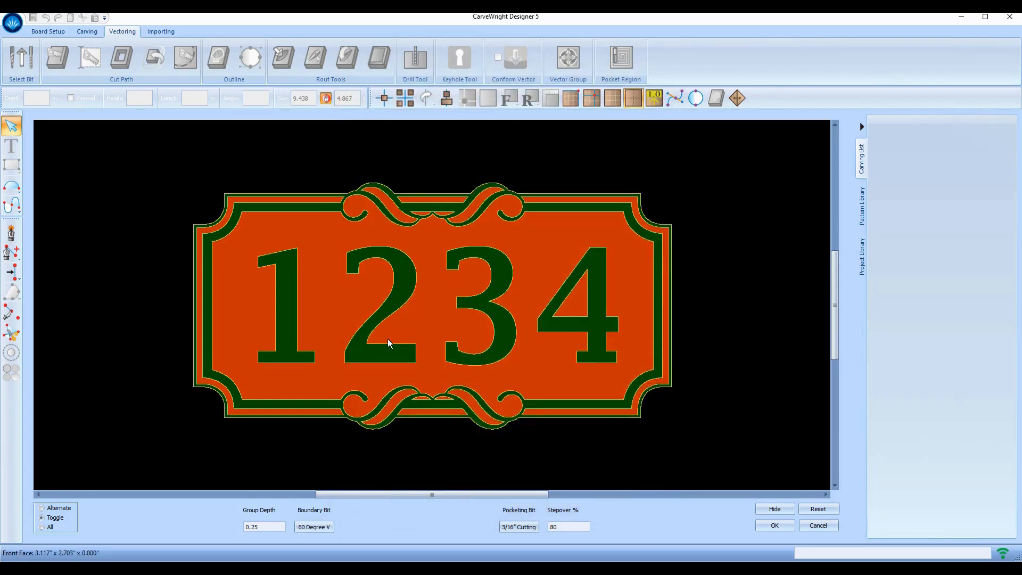
Set the pocketing bit to 1/8" Cutting and apply the vector group
{"action": "left_click", "coordinate": [519, 526]}
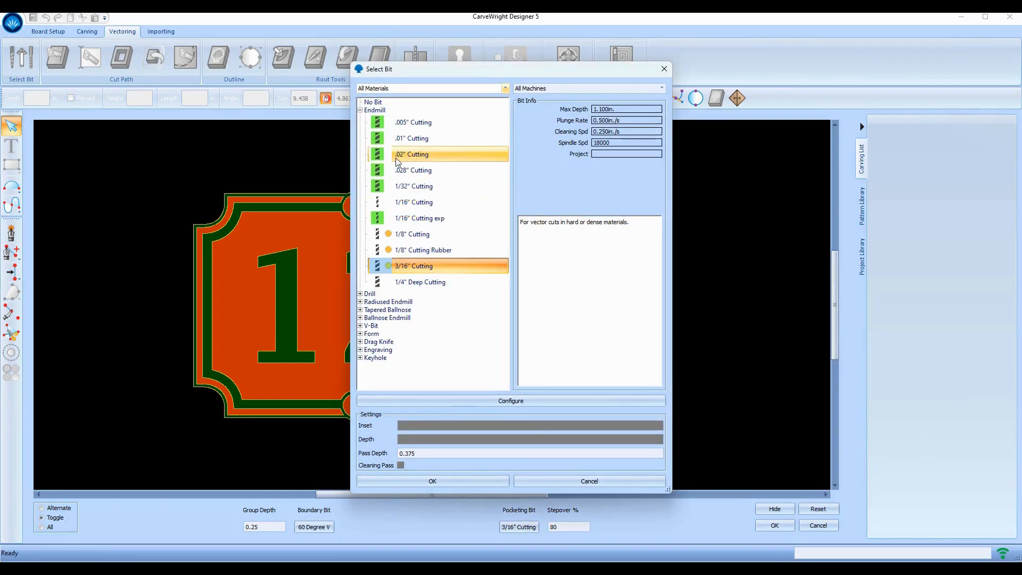
{"action": "left_click", "coordinate": [407, 235]}
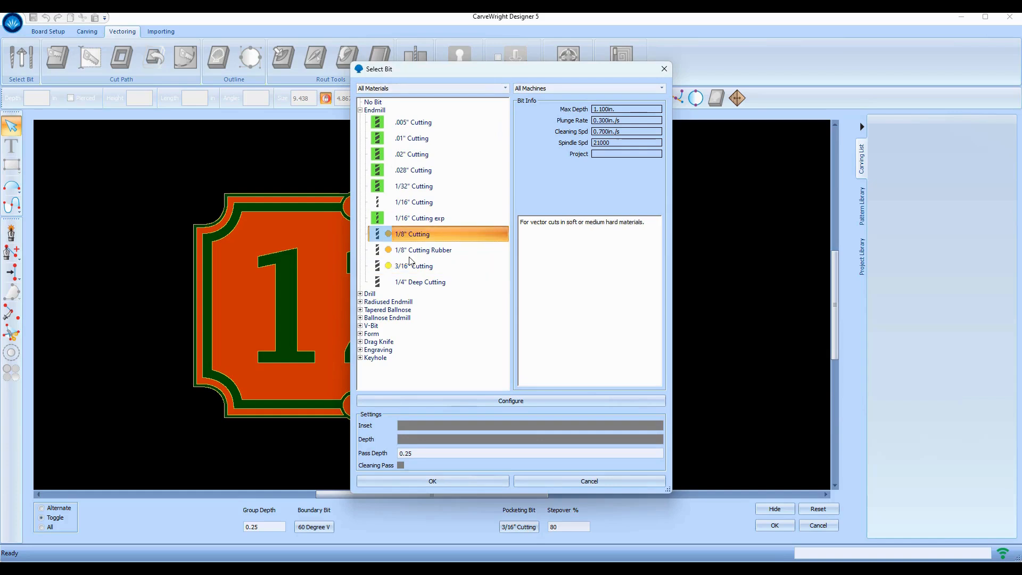
{"action": "left_click", "coordinate": [446, 482]}
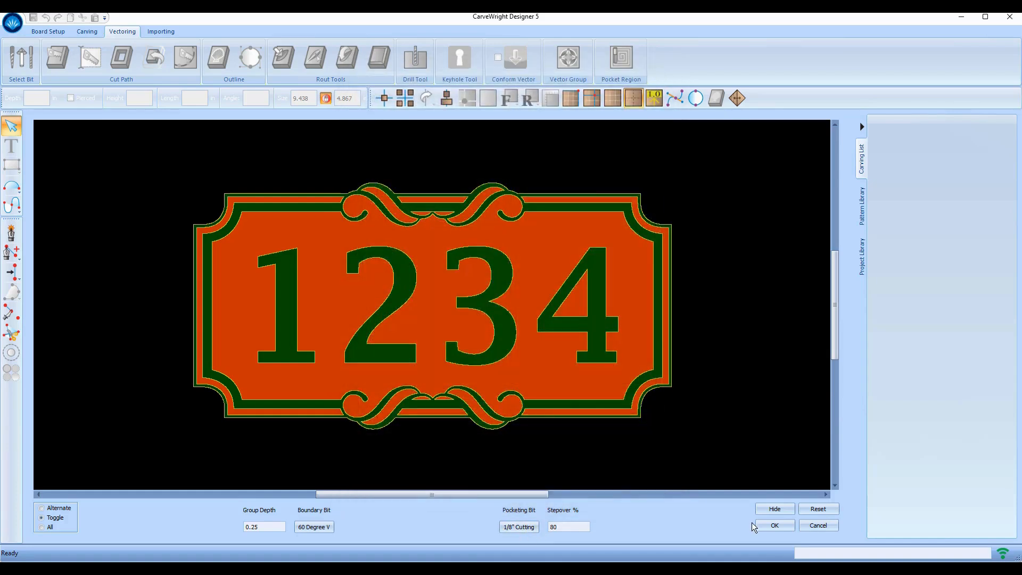
{"action": "left_click", "coordinate": [774, 526]}
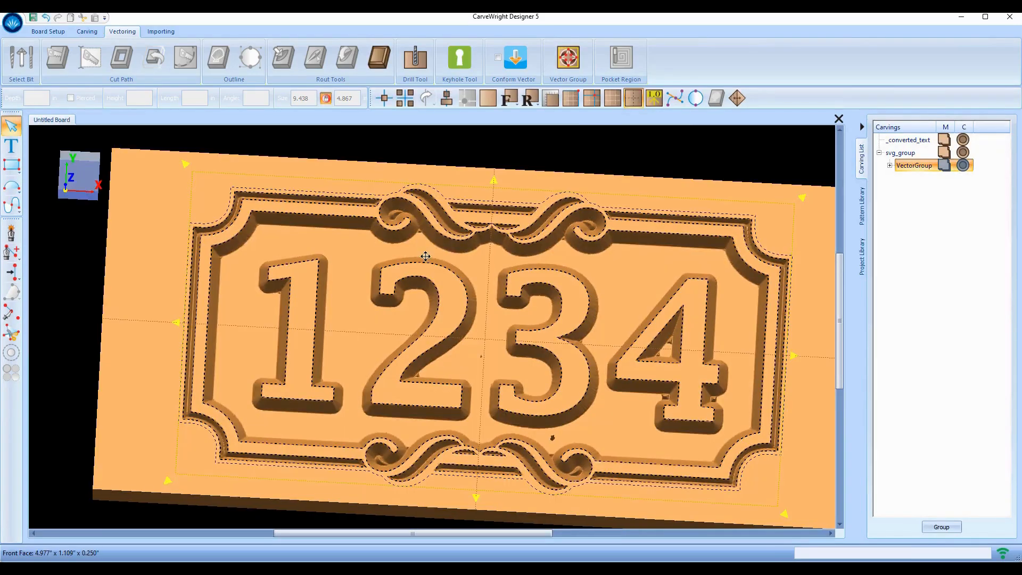
Hide the vector outlines, orbit the rendered 1234 sign, and expand VectorGroup in the Carving List
{"action": "scroll", "coordinate": [458, 347], "scroll_direction": "down", "scroll_amount": 2}
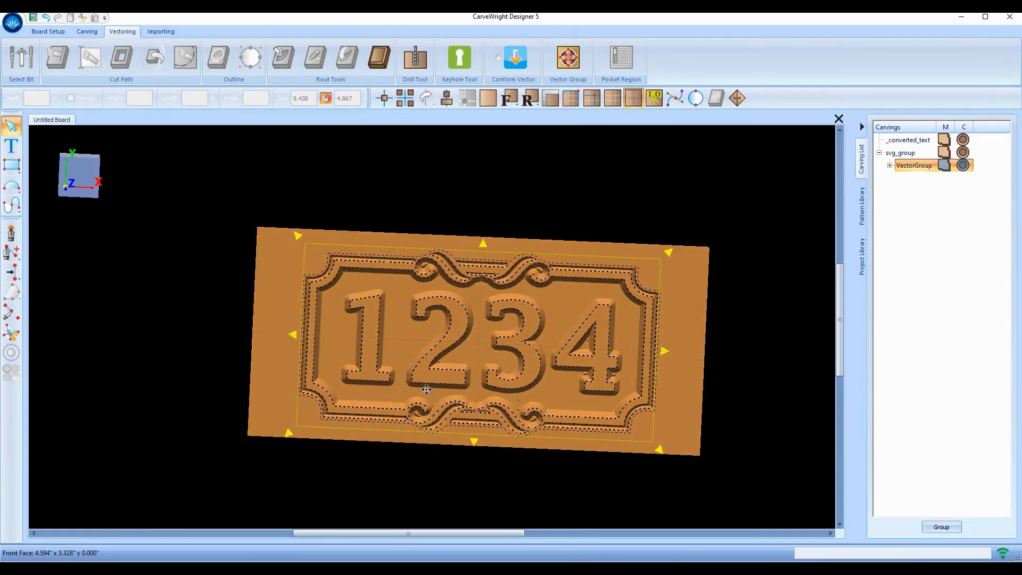
{"action": "scroll", "coordinate": [583, 323], "scroll_direction": "down", "scroll_amount": 2}
{"action": "scroll", "coordinate": [509, 340], "scroll_direction": "up", "scroll_amount": 2}
{"action": "scroll", "coordinate": [509, 340], "scroll_direction": "up", "scroll_amount": 1}
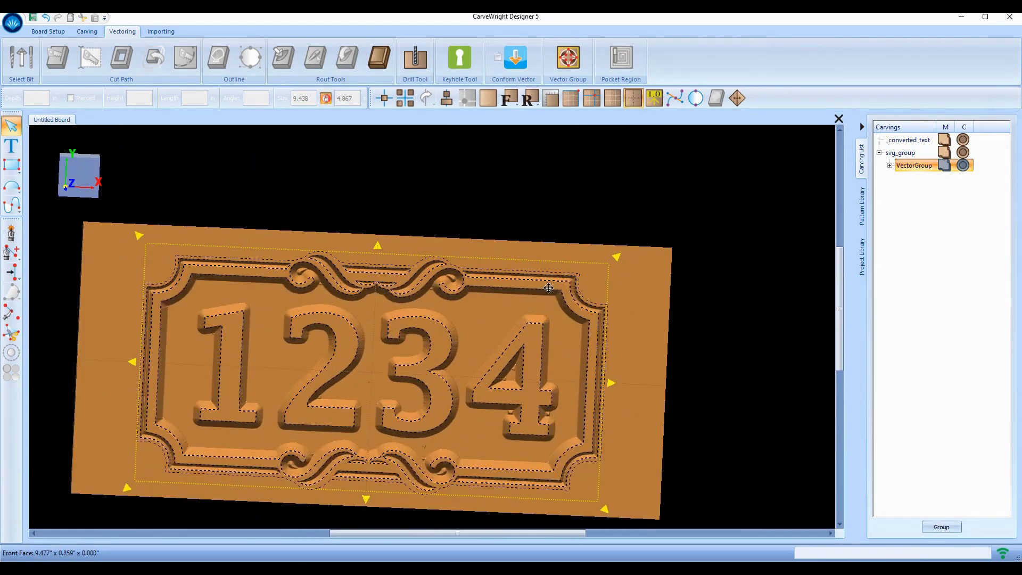
{"action": "left_click", "coordinate": [634, 97]}
{"action": "mouse_move", "coordinate": [344, 429]}
{"action": "middle_mouse_down"}
{"action": "mouse_move", "coordinate": [322, 410]}
{"action": "mouse_move", "coordinate": [315, 426]}
{"action": "mouse_move", "coordinate": [467, 423]}
{"action": "middle_mouse_up"}
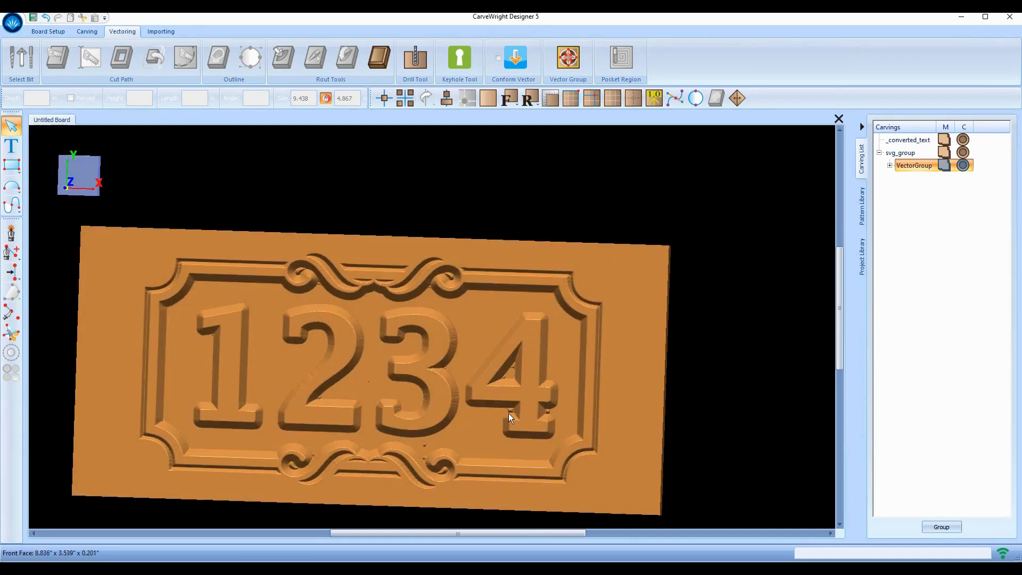
{"action": "scroll", "coordinate": [228, 416], "scroll_direction": "down", "scroll_amount": 1}
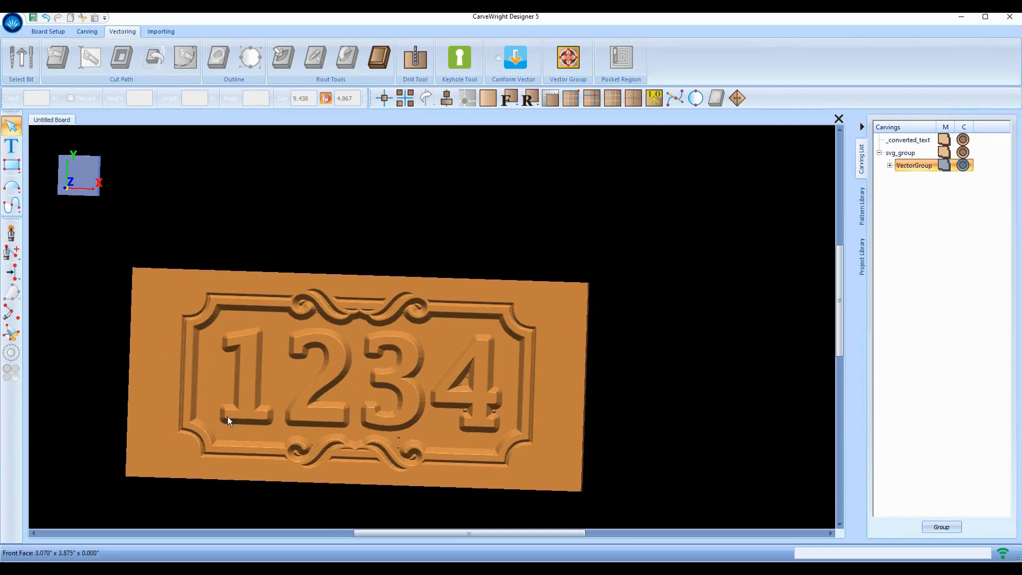
{"action": "scroll", "coordinate": [234, 420], "scroll_direction": "up", "scroll_amount": 1}
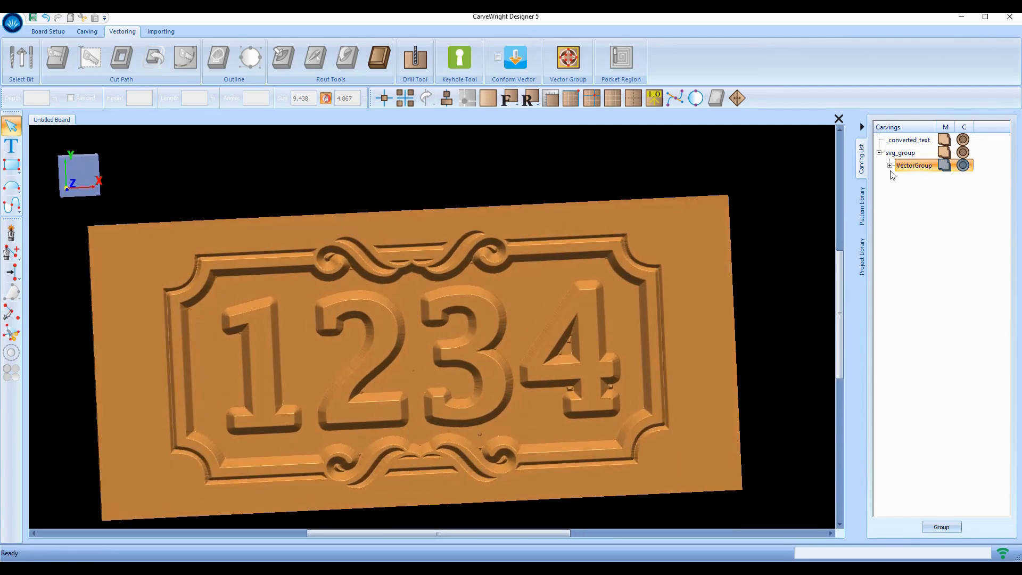
{"action": "left_click", "coordinate": [890, 166]}
Add a flipped cut-out along the outer frame outline with a -.1 inset, cutting outside the line
{"action": "left_click", "coordinate": [913, 372]}
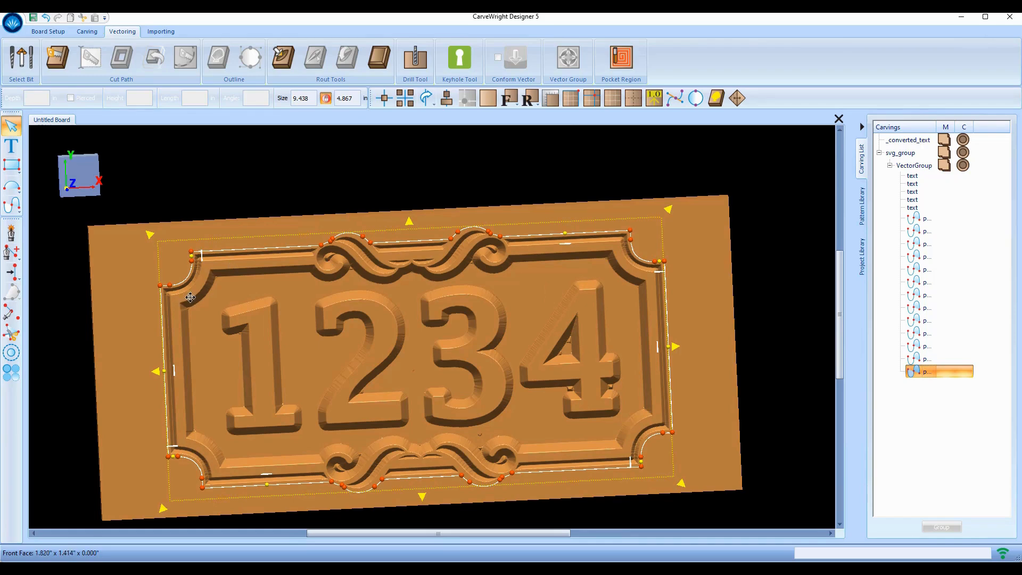
{"action": "scroll", "coordinate": [194, 283], "scroll_direction": "up", "scroll_amount": 1}
{"action": "middle_click_drag", "start_coordinate": [194, 283], "coordinate": [196, 277]}
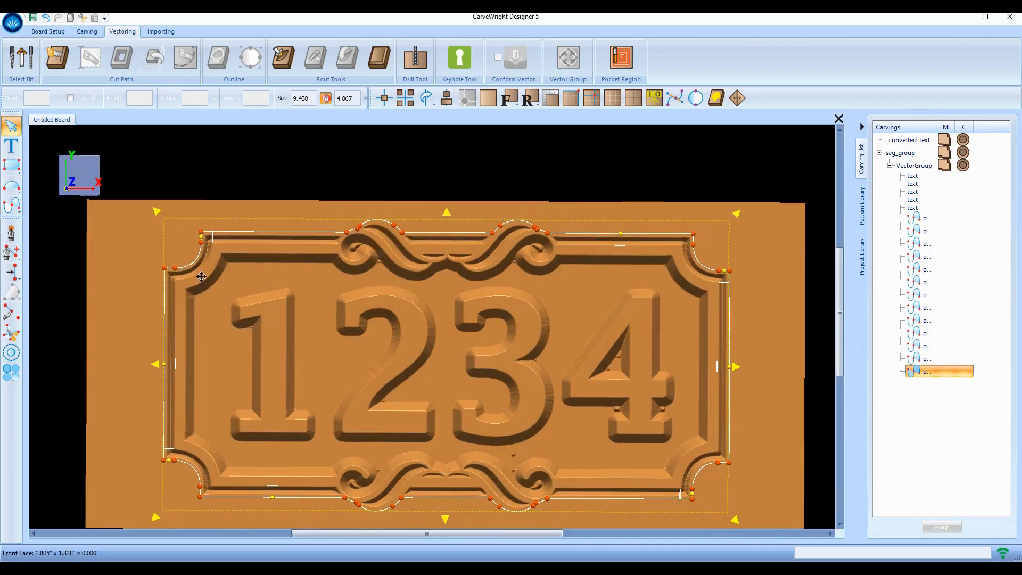
{"action": "left_click", "coordinate": [62, 57]}
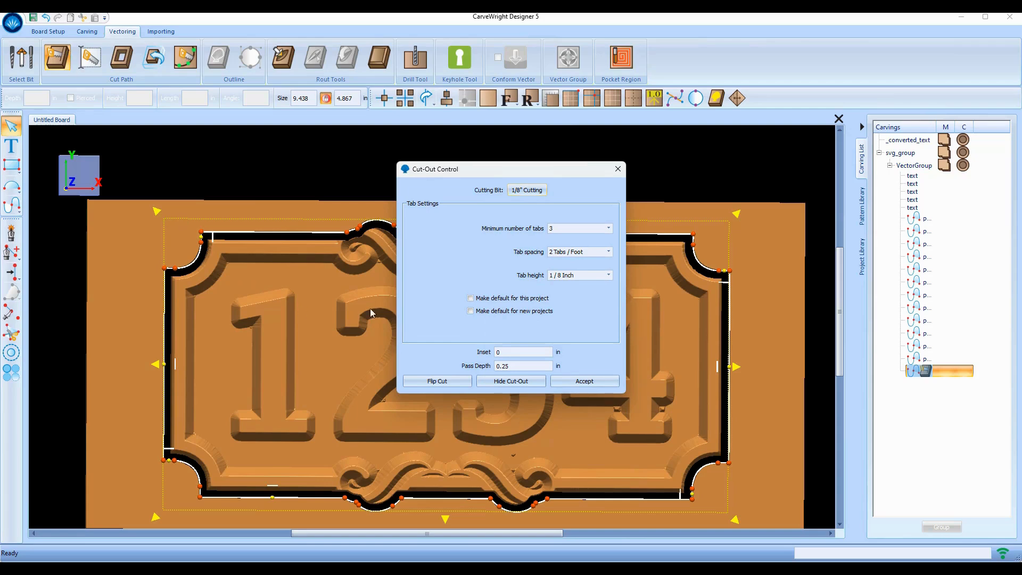
{"action": "left_click", "coordinate": [450, 381]}
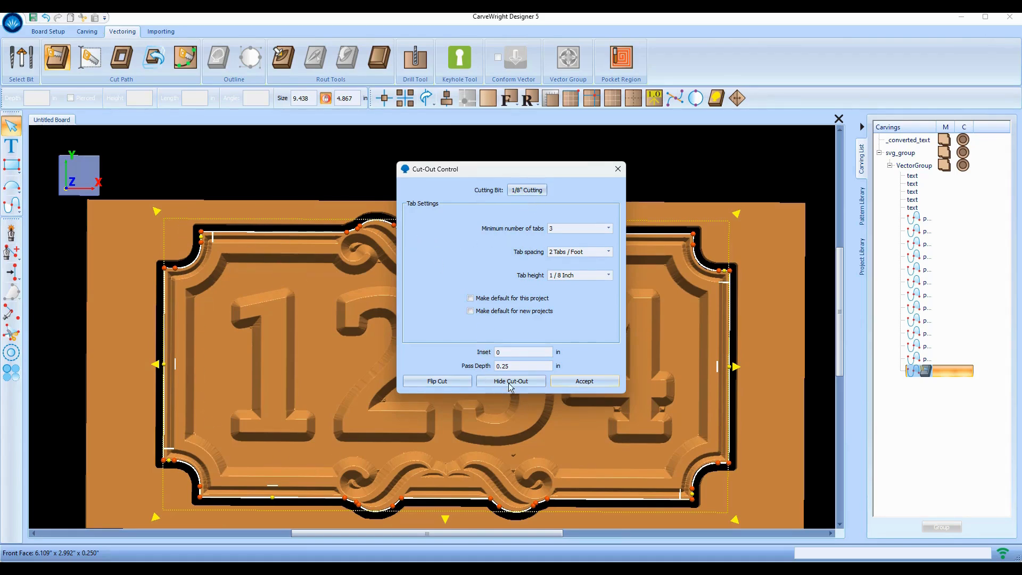
{"action": "key", "text": "BackSpace"}
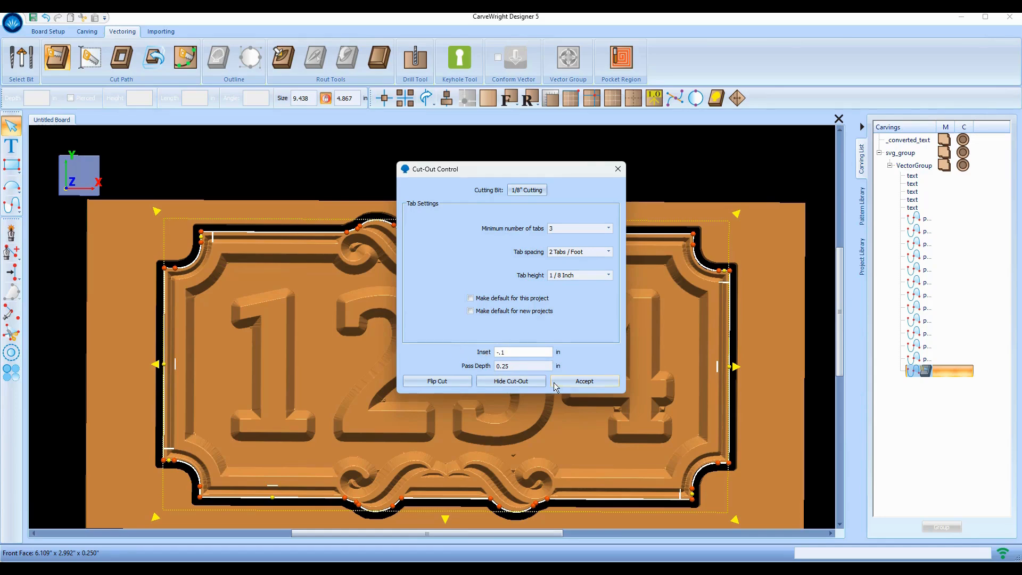
{"action": "left_click", "coordinate": [592, 378]}
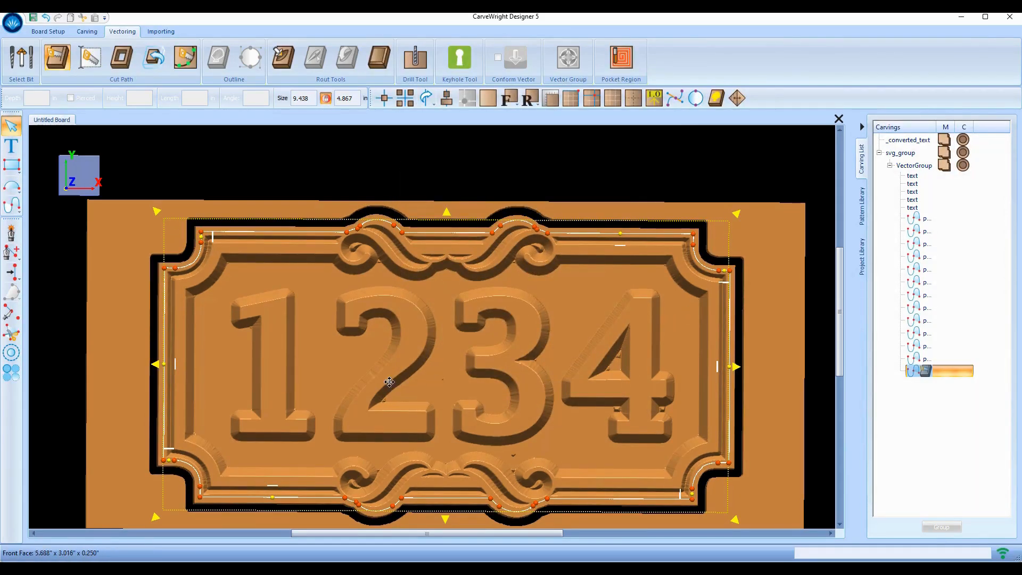
{"action": "scroll", "coordinate": [727, 249], "scroll_direction": "down", "scroll_amount": 3}
Hide the waste board around the frame-outline cut-out and orbit to inspect the freed sign
{"action": "left_click", "coordinate": [717, 327]}
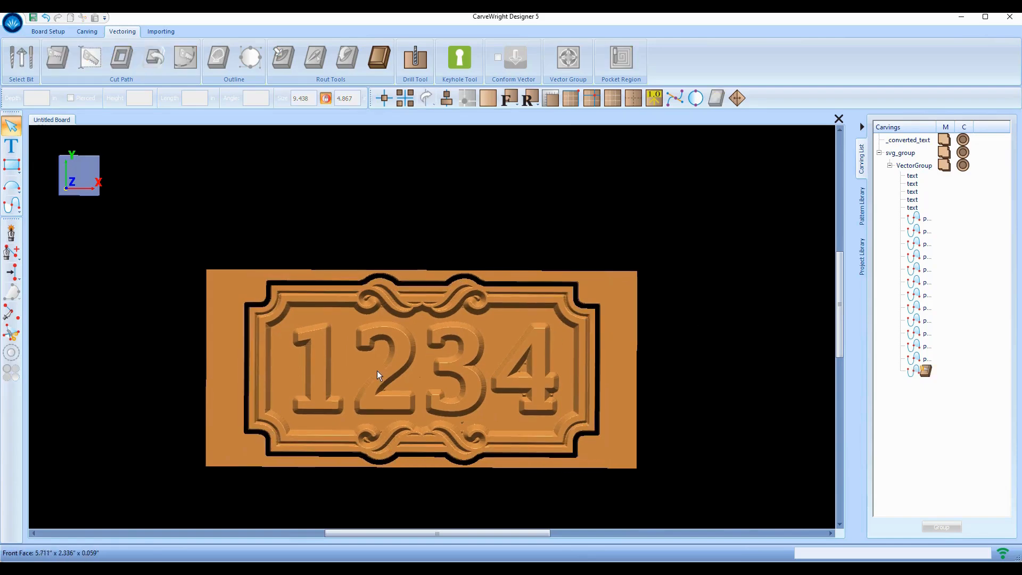
{"action": "mouse_move", "coordinate": [342, 376]}
{"action": "middle_mouse_down"}
{"action": "mouse_move", "coordinate": [349, 356]}
{"action": "mouse_move", "coordinate": [359, 358]}
{"action": "mouse_move", "coordinate": [326, 376]}
{"action": "mouse_move", "coordinate": [349, 372]}
{"action": "middle_mouse_up"}
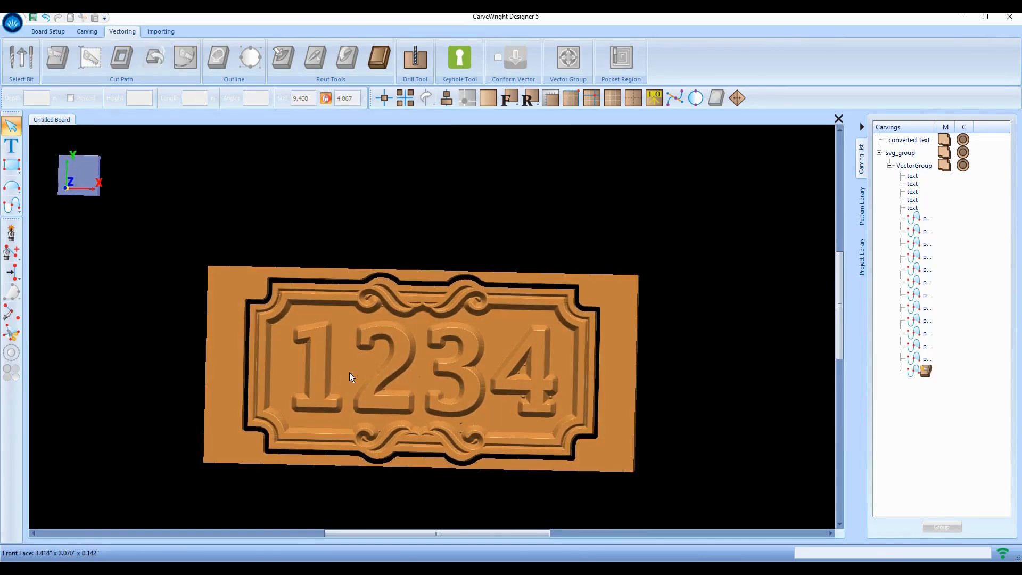
{"action": "left_click", "coordinate": [304, 281]}
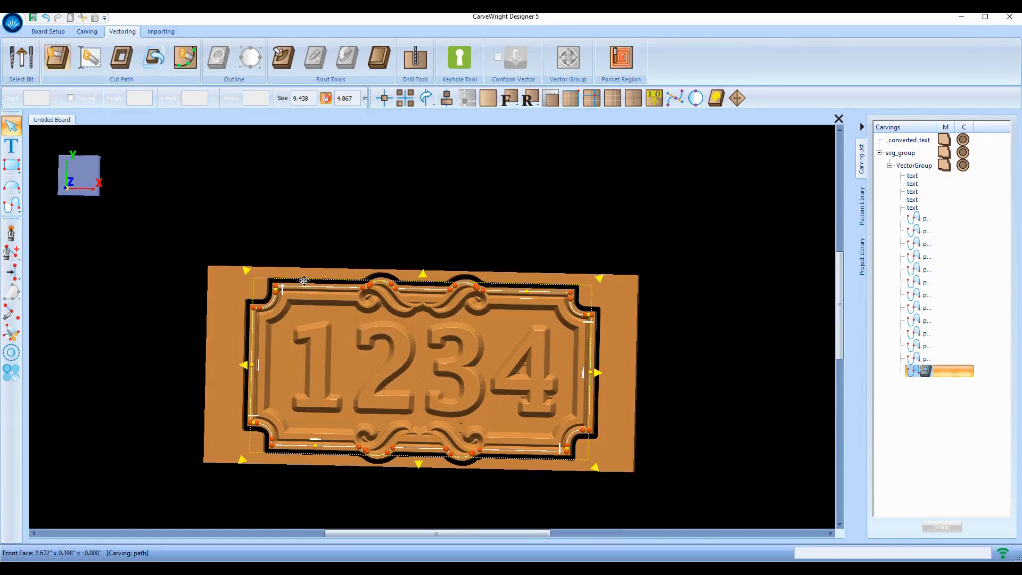
{"action": "left_click", "coordinate": [122, 56]}
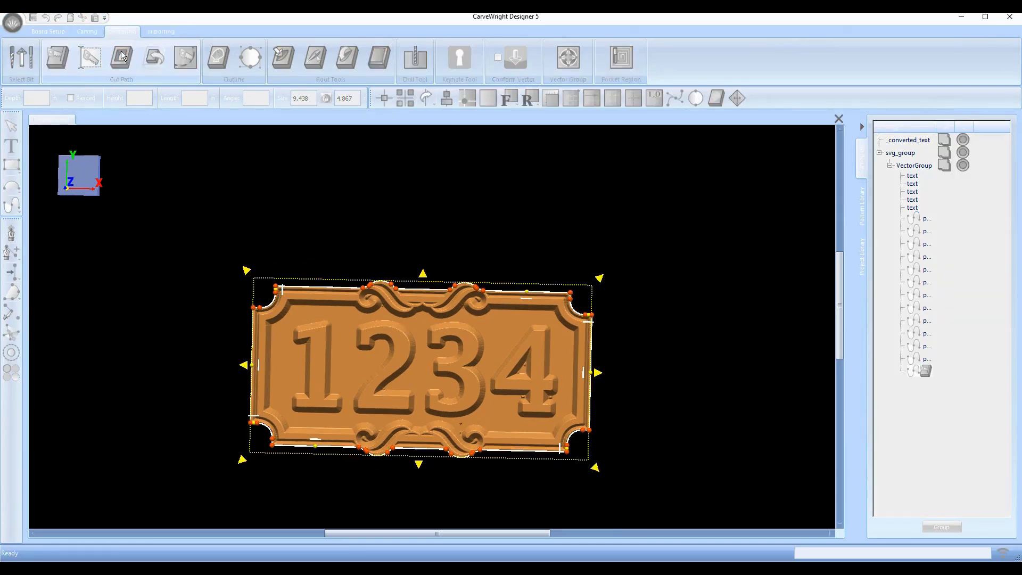
{"action": "left_click", "coordinate": [711, 320]}
{"action": "mouse_move", "coordinate": [356, 411]}
{"action": "middle_mouse_down"}
{"action": "mouse_move", "coordinate": [376, 380]}
{"action": "mouse_move", "coordinate": [420, 356]}
{"action": "mouse_move", "coordinate": [394, 394]}
{"action": "mouse_move", "coordinate": [347, 424]}
{"action": "mouse_move", "coordinate": [384, 394]}
{"action": "mouse_move", "coordinate": [372, 388]}
{"action": "mouse_move", "coordinate": [363, 416]}
{"action": "middle_mouse_up"}
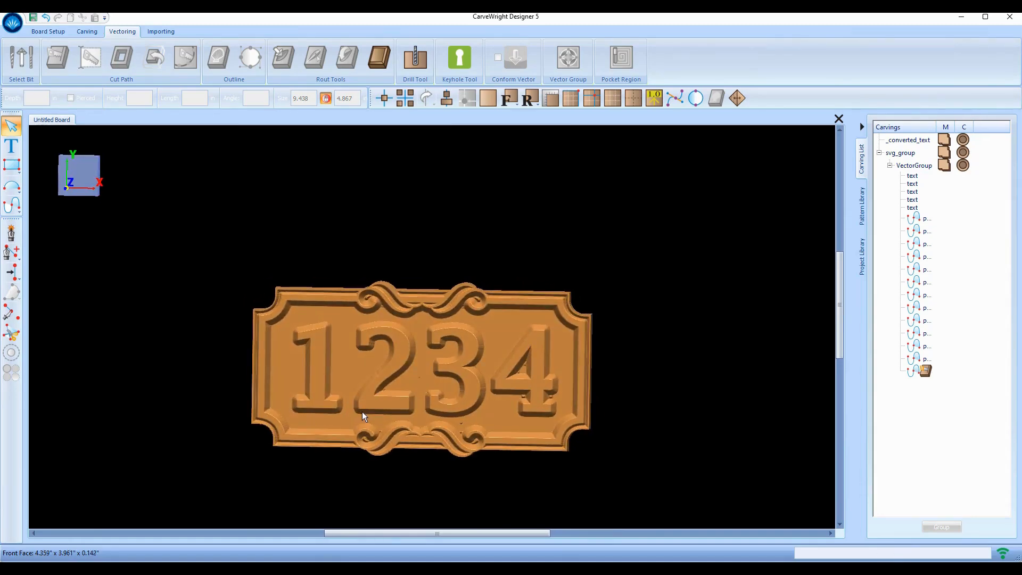